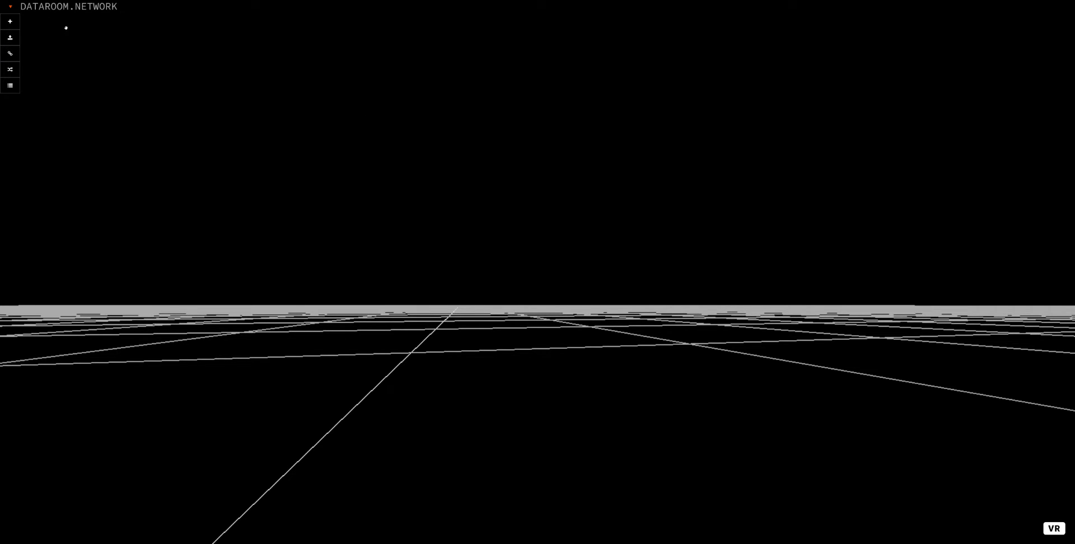
# Step: Add a new object to the dataroom and title it "source object"
pyautogui.click(9, 21)
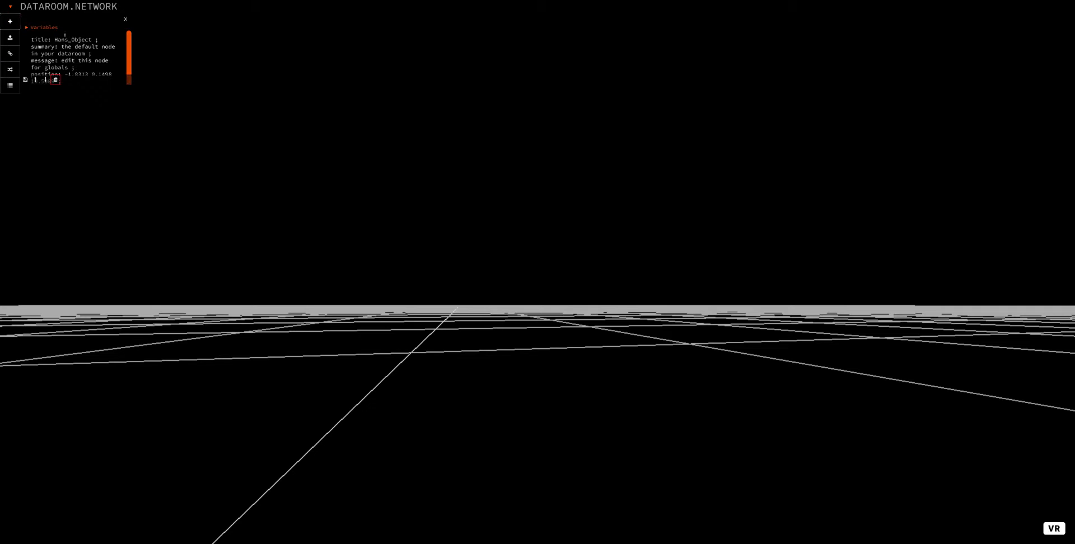
pyautogui.doubleClick(65, 37)
pyautogui.write('sour')
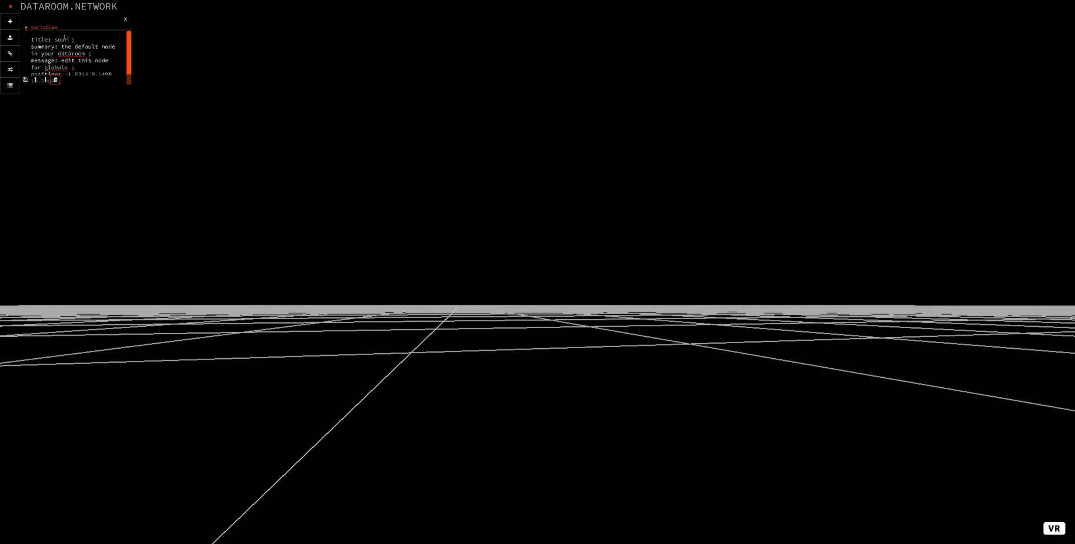
pyautogui.write('ce objecte')
pyautogui.press('BackSpace')
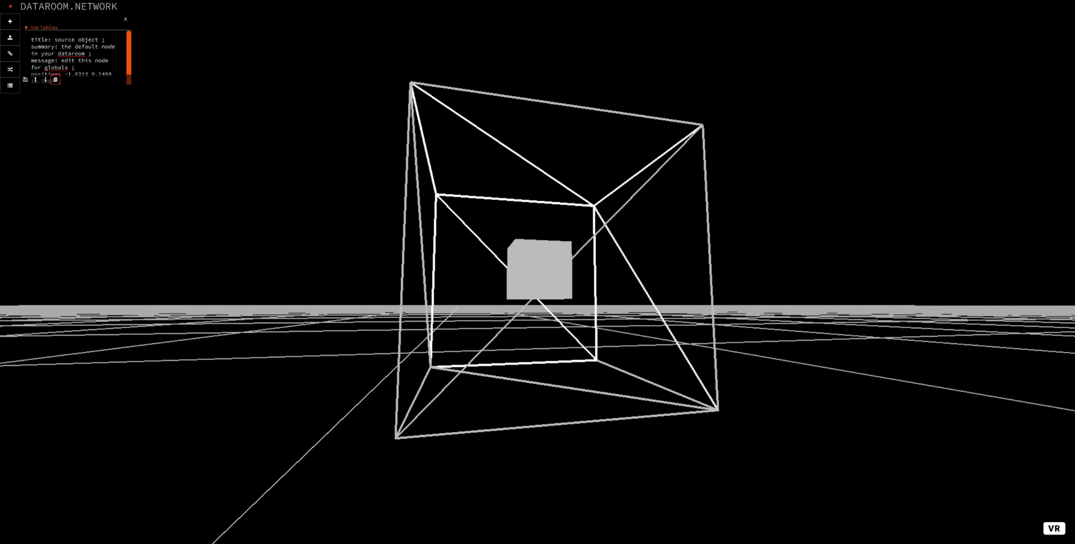
pyautogui.click(252, 219)
# Step: Add a second object beside the source object and title it "target object"
pyautogui.press('s')
pyautogui.press('d')
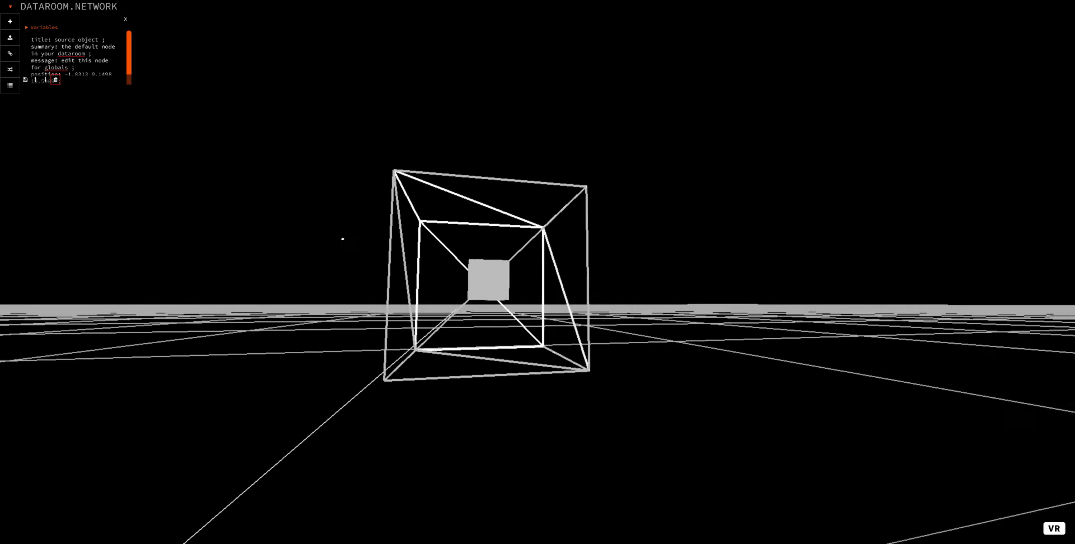
pyautogui.moveTo(341, 237); pyautogui.dragTo(405, 261)
pyautogui.press('w')
pyautogui.press('s')
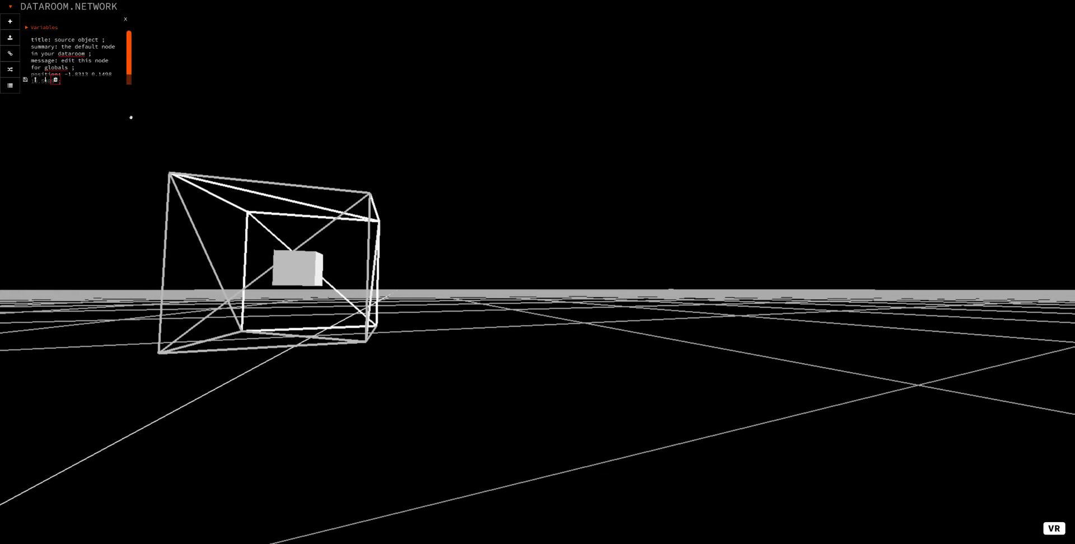
pyautogui.click(9, 23)
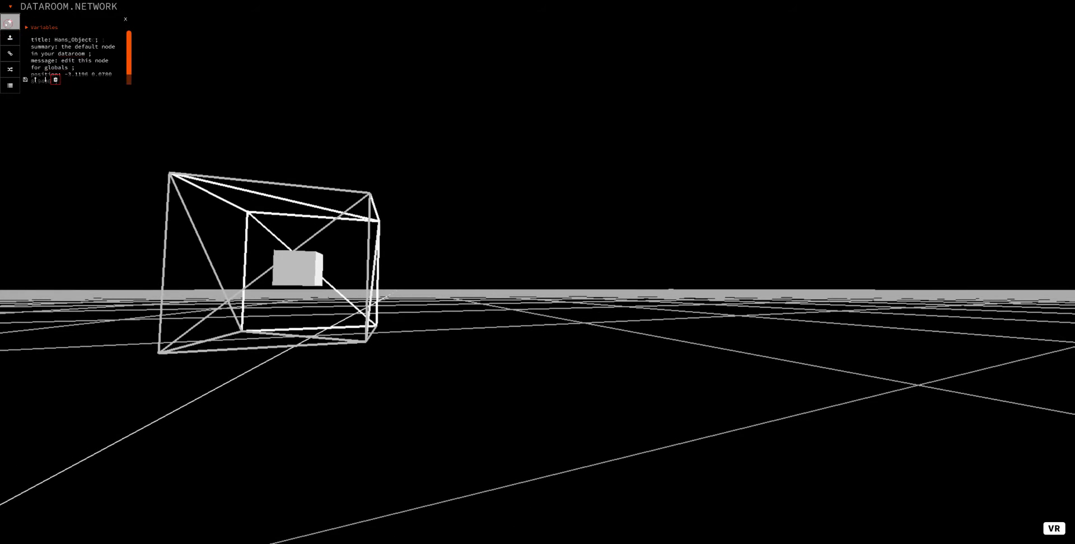
pyautogui.doubleClick(70, 39)
pyautogui.write('target_ob')
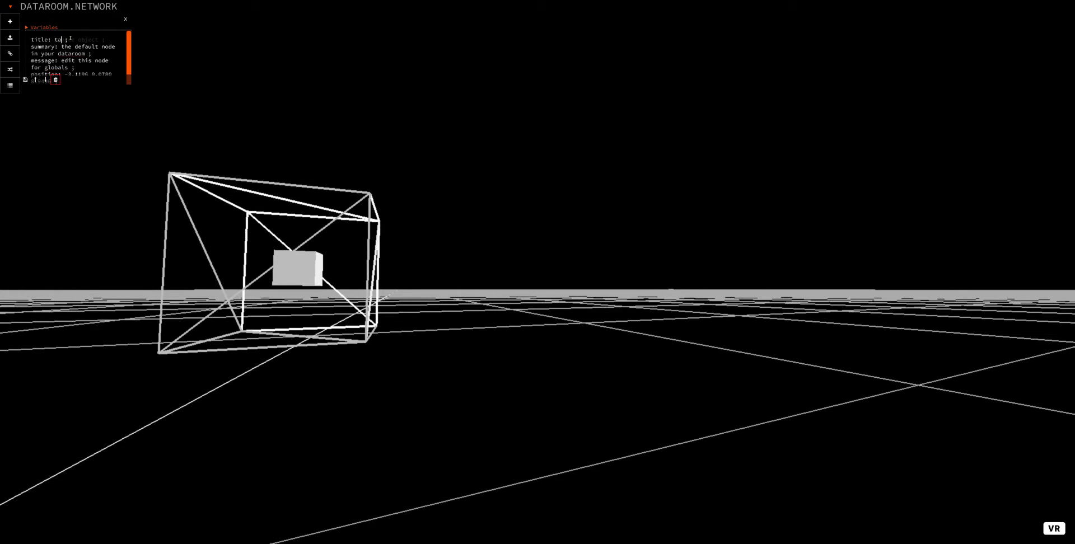
pyautogui.press('BackSpace')
pyautogui.press('BackSpace')
pyautogui.press('BackSpace')
pyautogui.write('object')
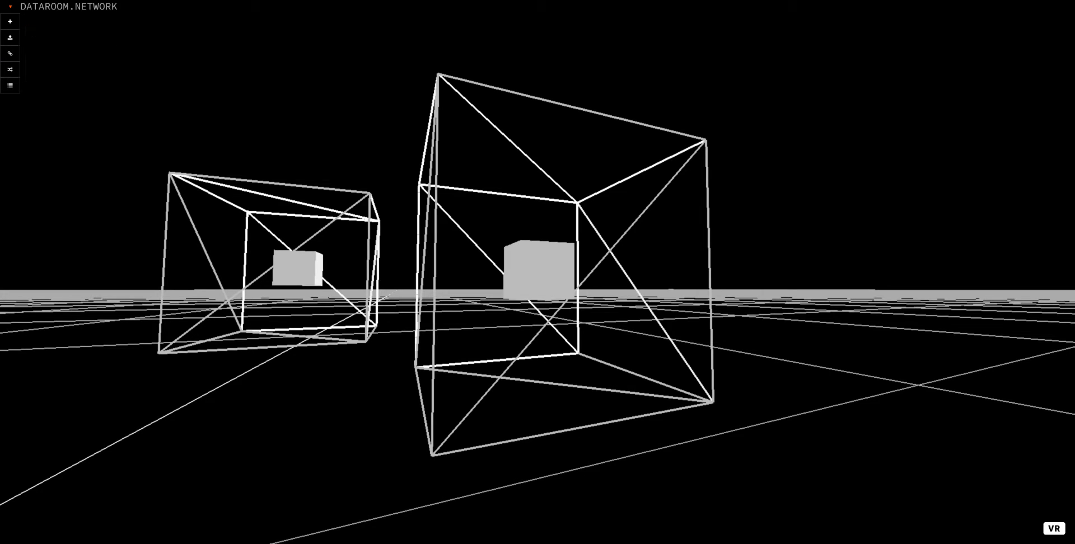
# Step: Walk around the two new objects to view them and their title labels from the opposite side
pyautogui.write('d')
pyautogui.moveTo(448, 198); pyautogui.dragTo(347, 254)
pyautogui.moveTo(560, 261); pyautogui.dragTo(341, 233)
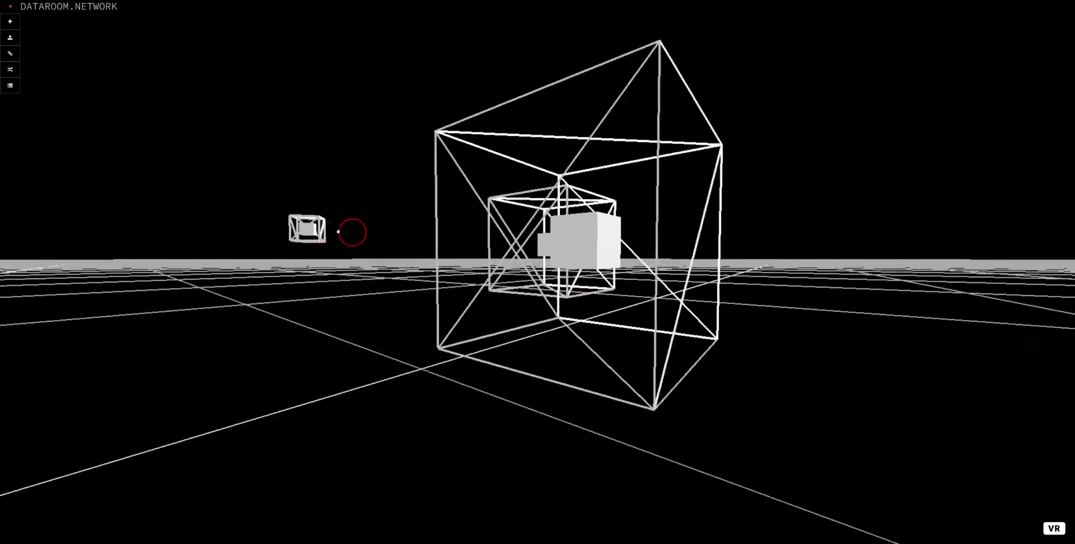
pyautogui.press('d')
pyautogui.moveTo(553, 270); pyautogui.dragTo(336, 265)
pyautogui.moveTo(554, 270); pyautogui.dragTo(363, 258)
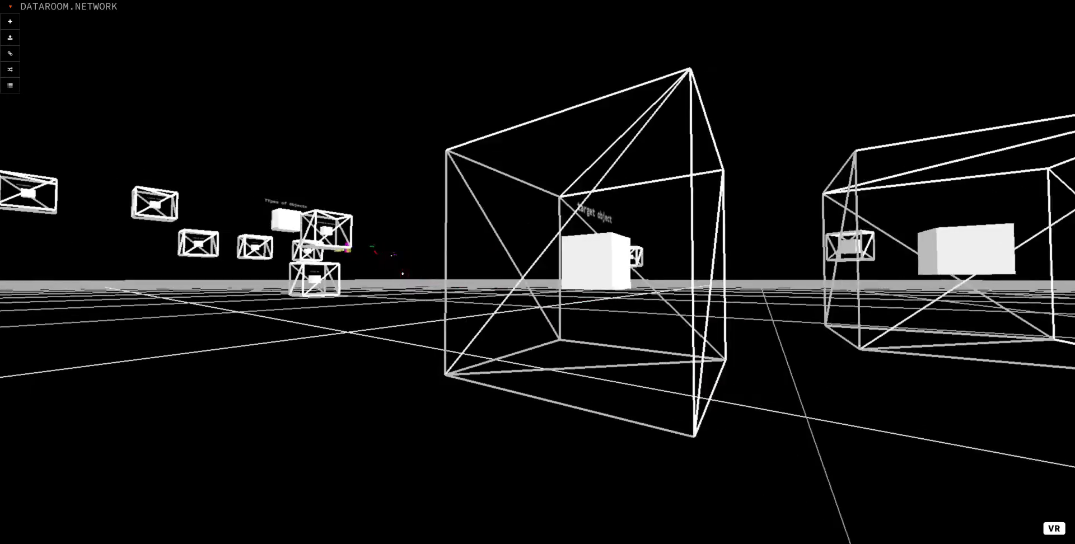
pyautogui.press('s')
pyautogui.press('d')
pyautogui.moveTo(479, 263); pyautogui.dragTo(361, 256)
pyautogui.press('w')
pyautogui.moveTo(537, 272); pyautogui.dragTo(439, 280)
pyautogui.press('d')
pyautogui.press('s')
pyautogui.press('w')
pyautogui.press('d')
pyautogui.moveTo(473, 247); pyautogui.dragTo(461, 204)
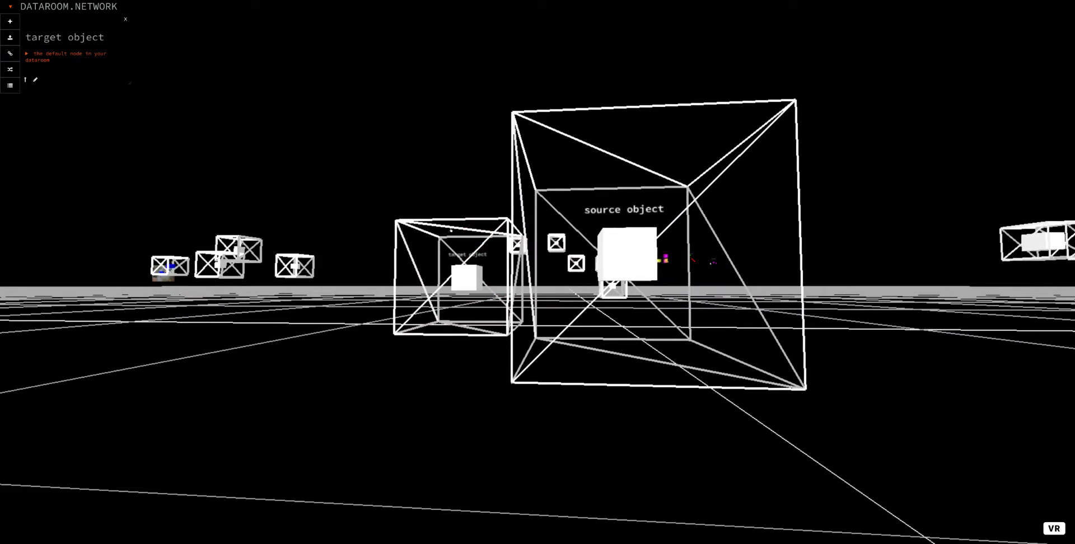
pyautogui.moveTo(393, 199); pyautogui.dragTo(429, 226)
pyautogui.press('w')
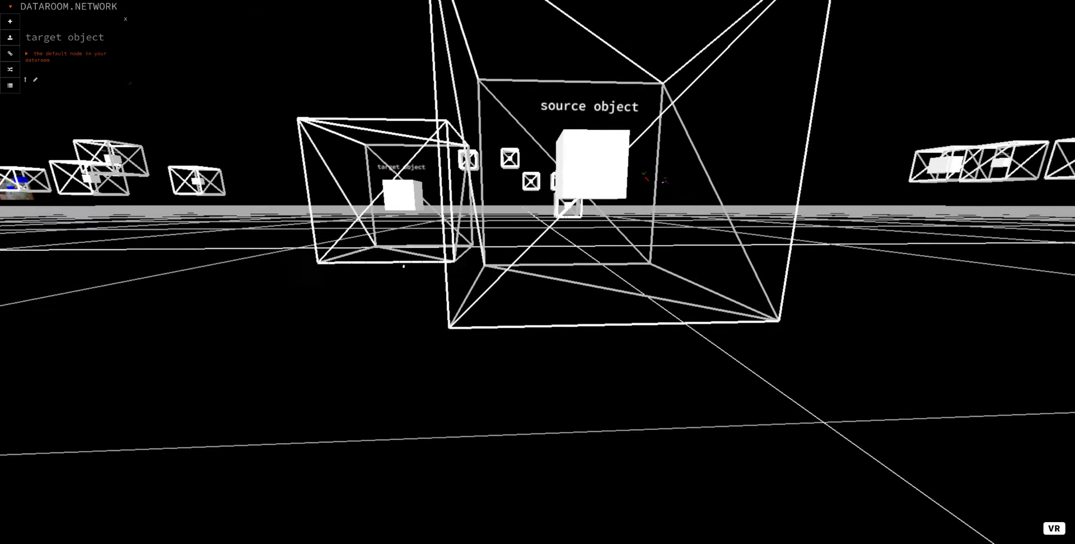
pyautogui.moveTo(338, 253); pyautogui.dragTo(358, 239)
pyautogui.press('s')
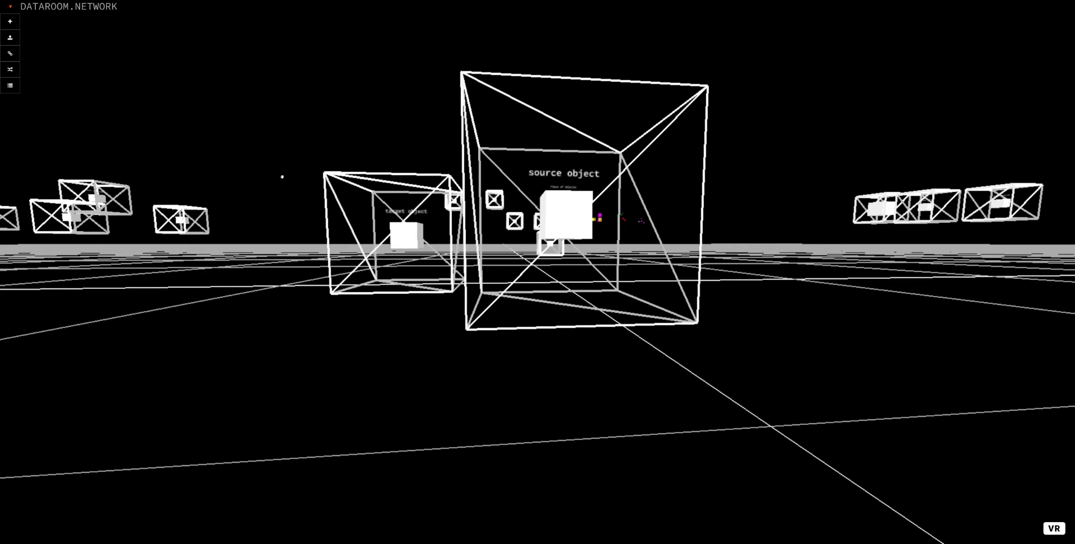
# Step: Examine the source and target objects side by side from various distances and angles
pyautogui.moveTo(406, 156); pyautogui.dragTo(340, 192)
pyautogui.press('s')
pyautogui.press('w')
pyautogui.press('s')
pyautogui.press('a')
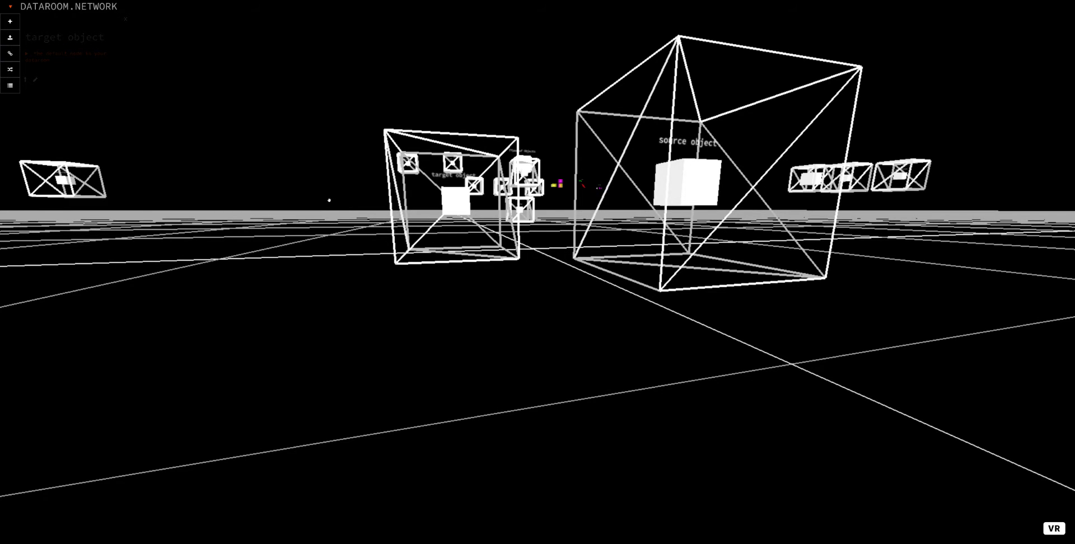
pyautogui.moveTo(298, 185); pyautogui.dragTo(312, 197)
pyautogui.press('s')
pyautogui.press('a')
pyautogui.press('w')
pyautogui.press('s')
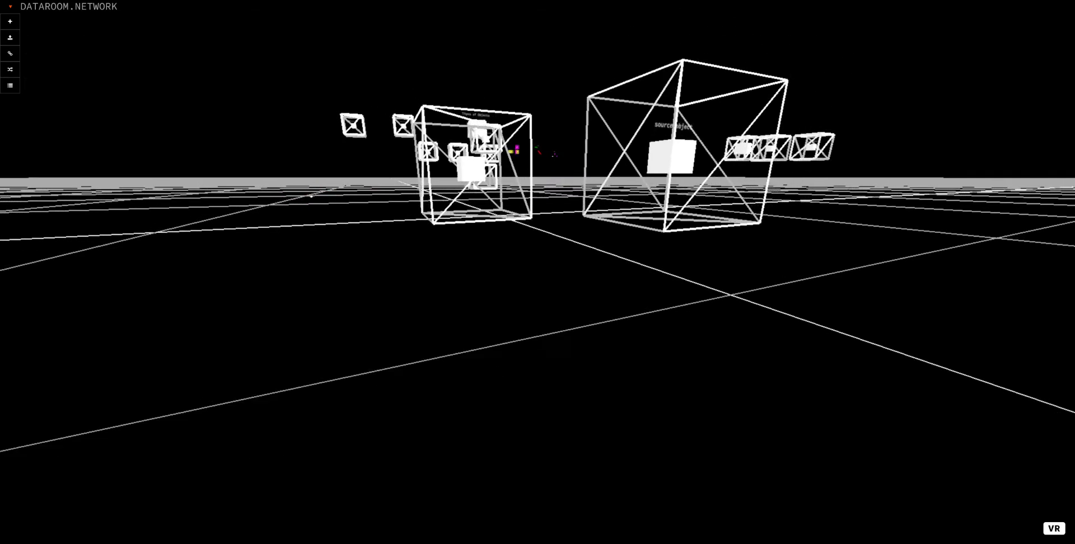
pyautogui.press('a')
pyautogui.press('s')
pyautogui.press('d')
pyautogui.press('w')
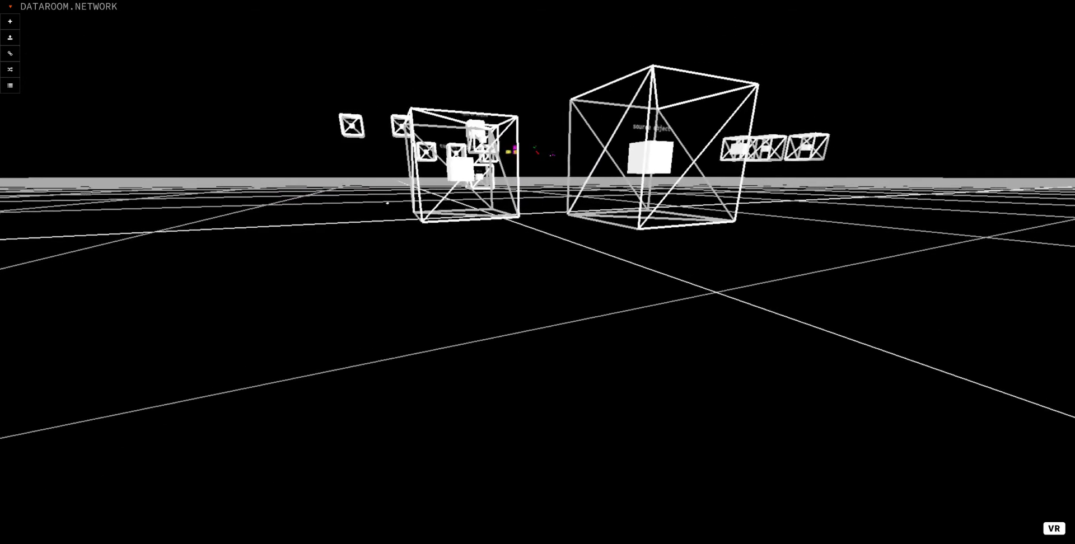
pyautogui.press('a')
pyautogui.press('w')
pyautogui.press('a')
pyautogui.press('s')
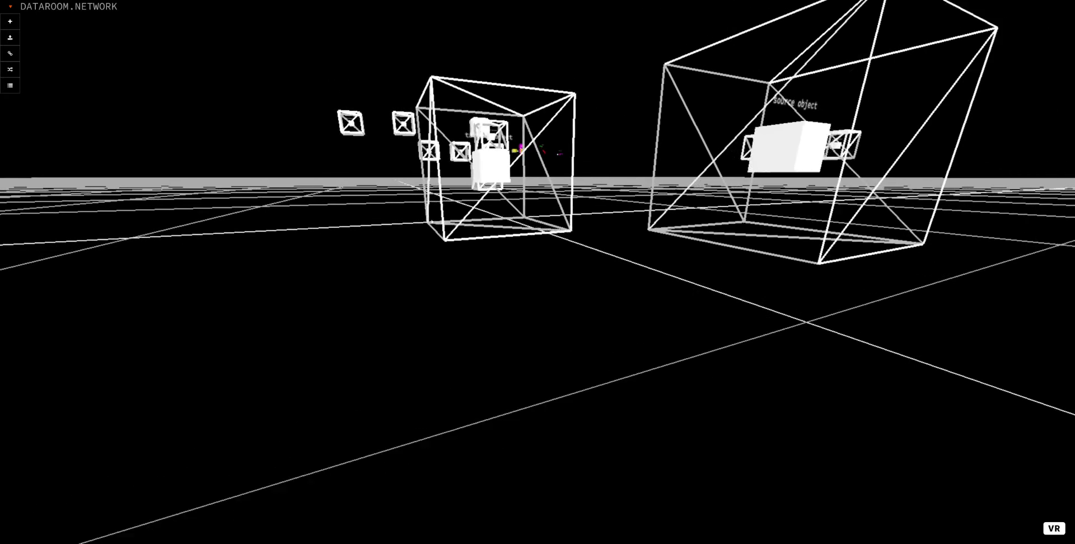
pyautogui.press('d')
pyautogui.press('a')
pyautogui.press('w')
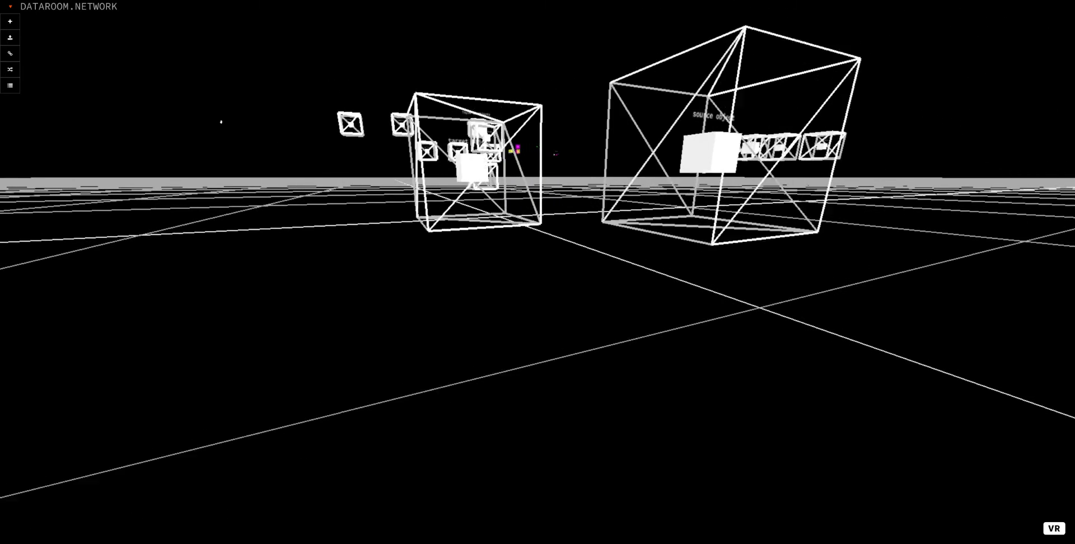
pyautogui.press('d')
# Step: Start a new link with the source object as its source and the target object as its target
pyautogui.click(10, 53)
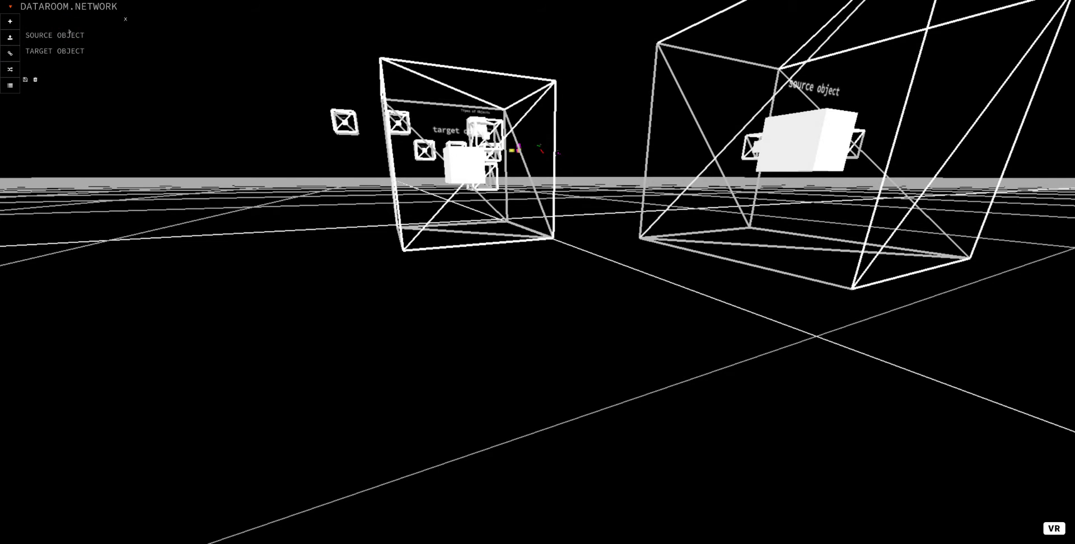
pyautogui.moveTo(70, 20); pyautogui.dragTo(348, 200)
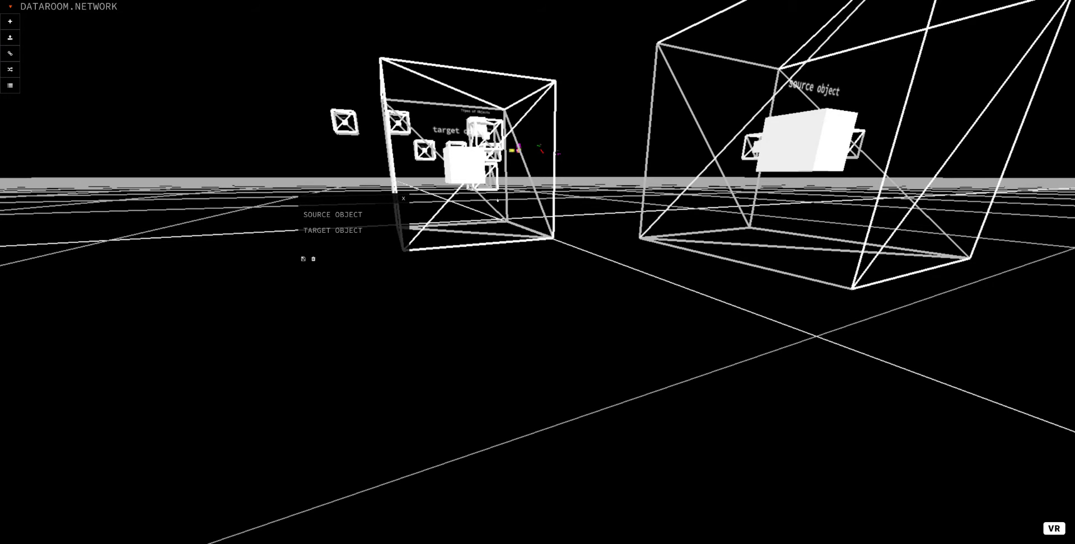
pyautogui.click(801, 142)
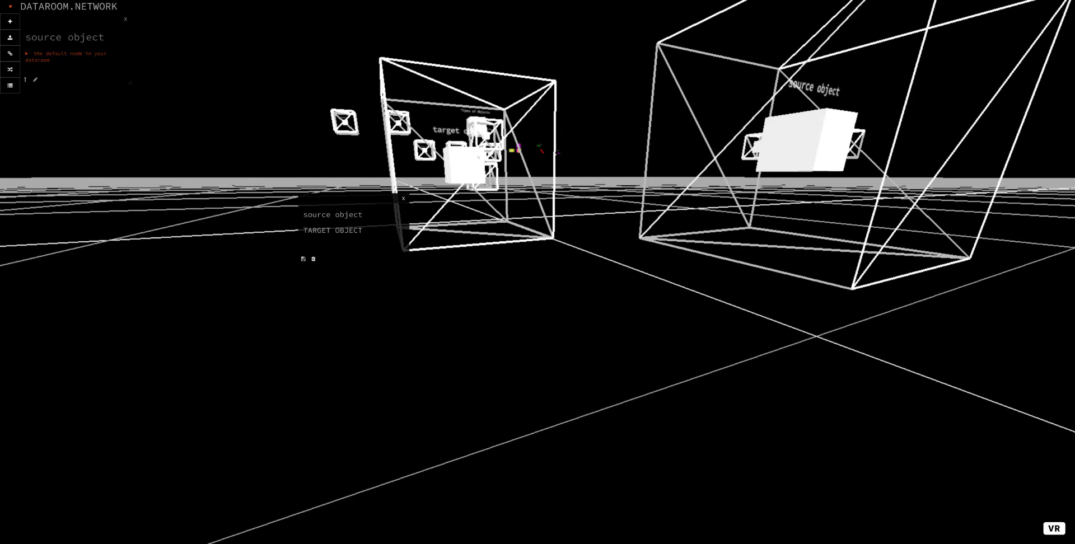
pyautogui.click(478, 156)
pyautogui.click(828, 146)
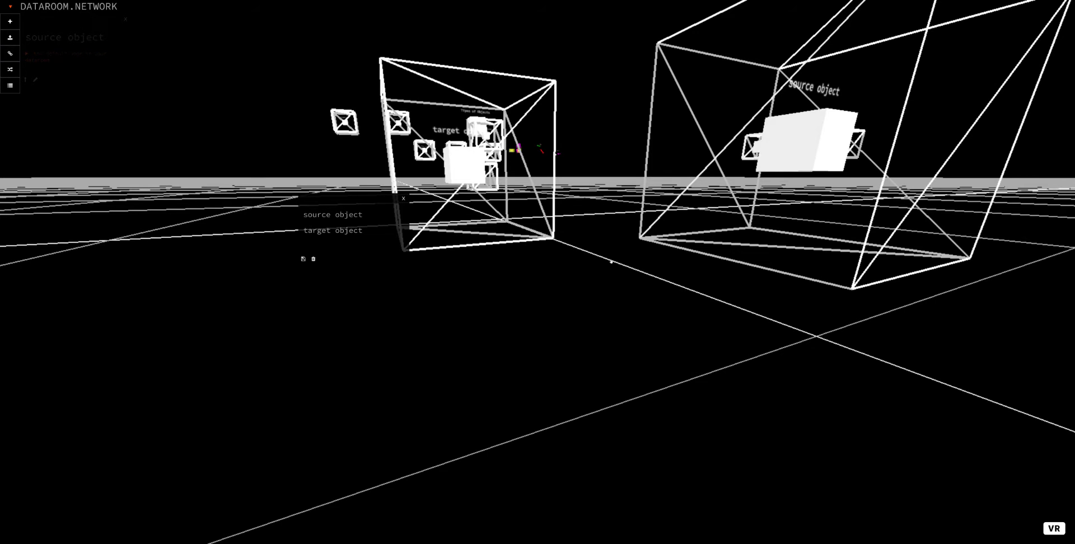
pyautogui.moveTo(612, 262); pyautogui.dragTo(575, 284)
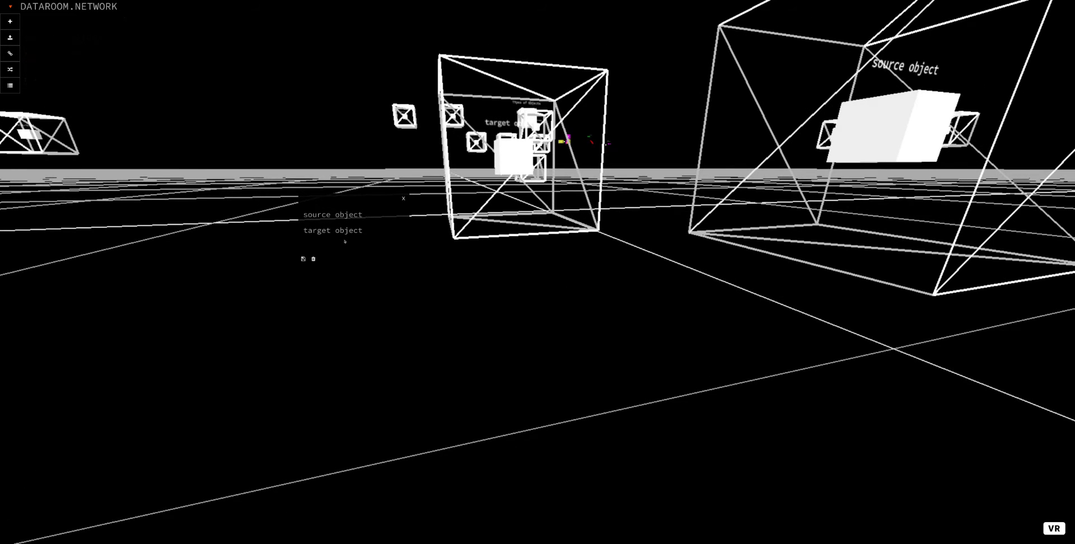
# Step: Map primary_color:primary_color in the link, save it and close the link editor
pyautogui.click(342, 241)
pyautogui.write('primary_color:primary_color')
pyautogui.click(302, 258)
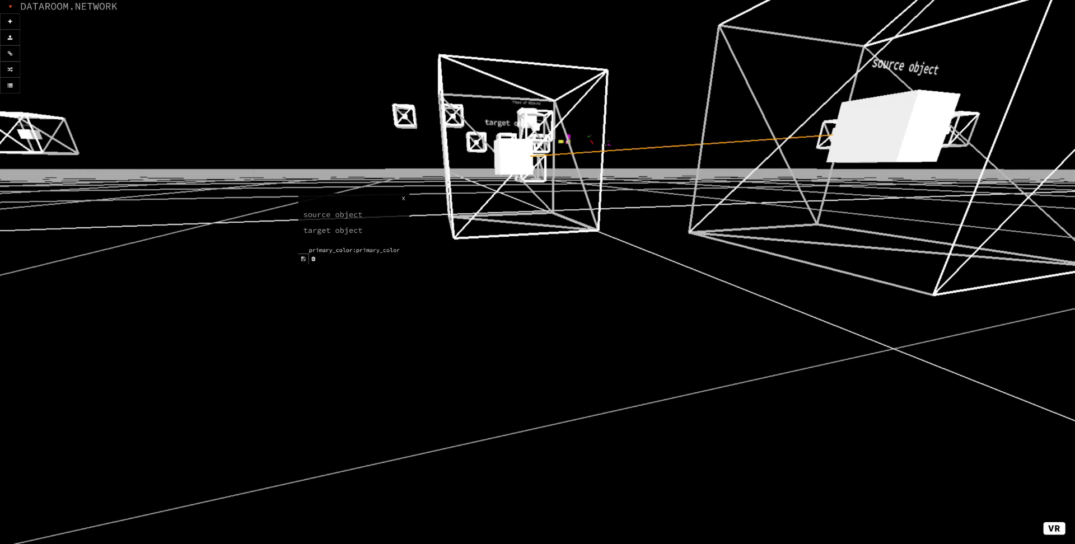
pyautogui.click(319, 173)
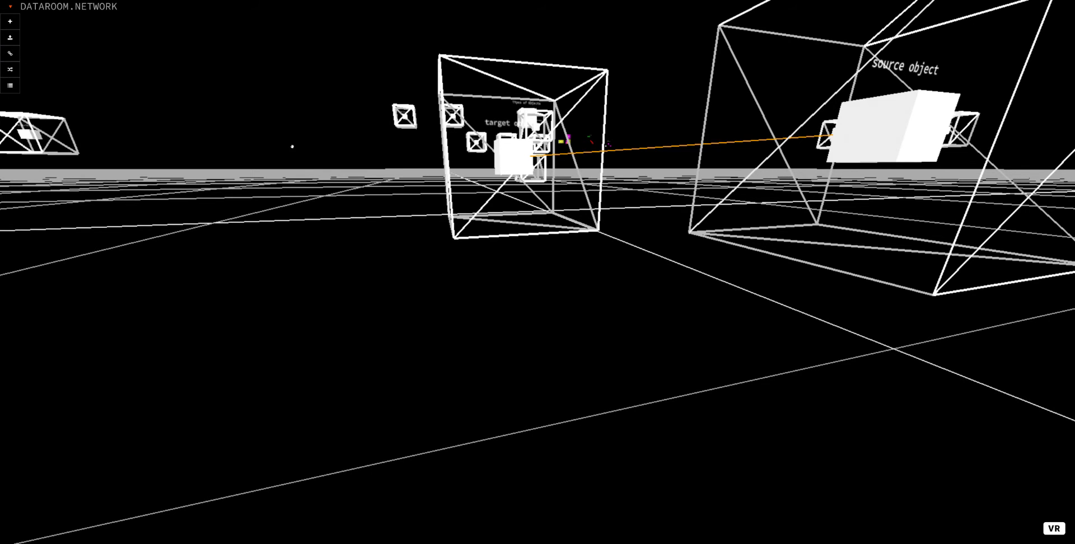
# Step: Set the target object's primary_color to rgb(255,0,255) and close its editor
pyautogui.moveTo(292, 146); pyautogui.dragTo(390, 147)
pyautogui.press('s')
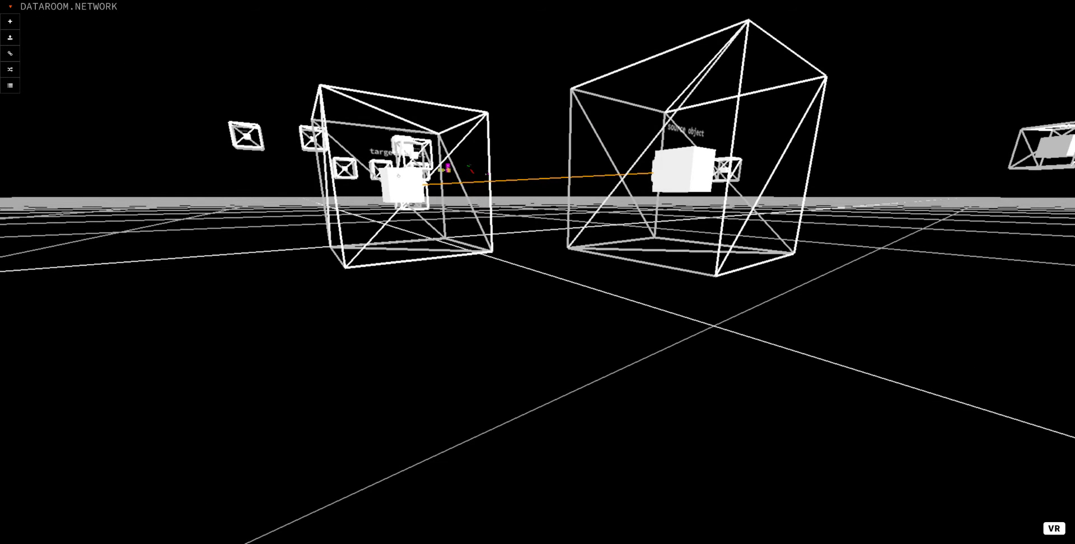
pyautogui.click(400, 172)
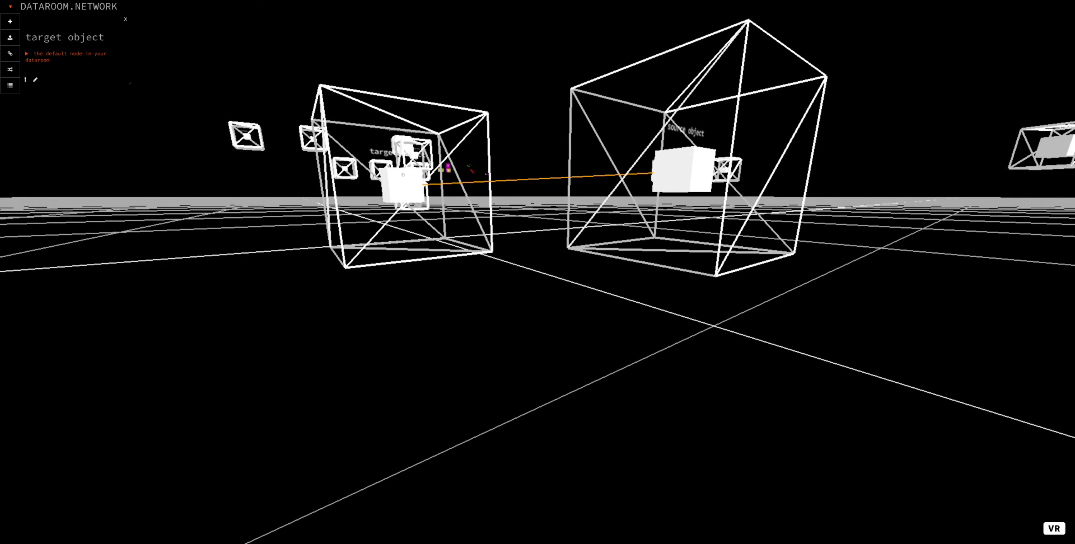
pyautogui.click(74, 27)
pyautogui.moveTo(58, 20); pyautogui.dragTo(130, 35)
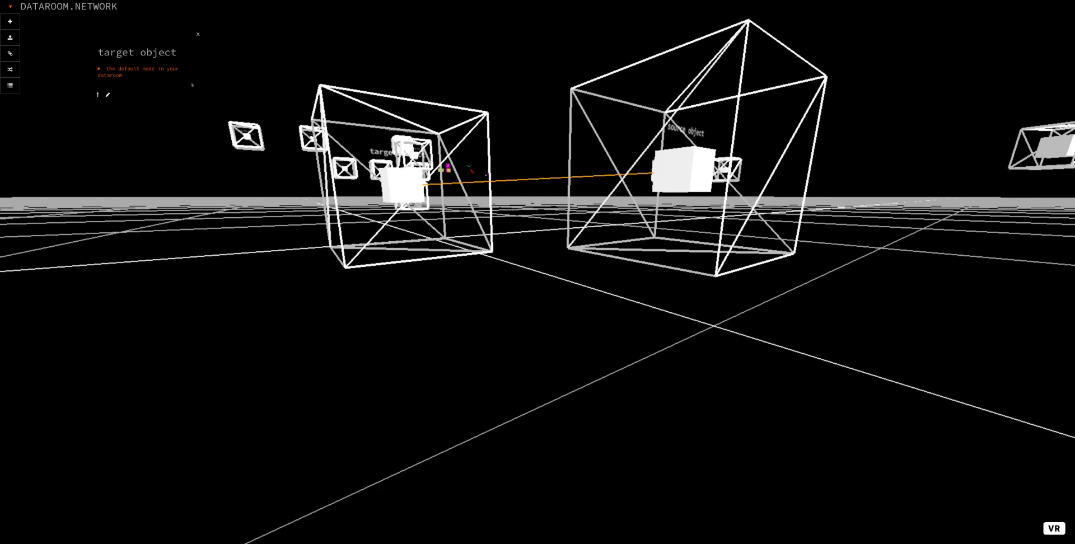
pyautogui.click(107, 95)
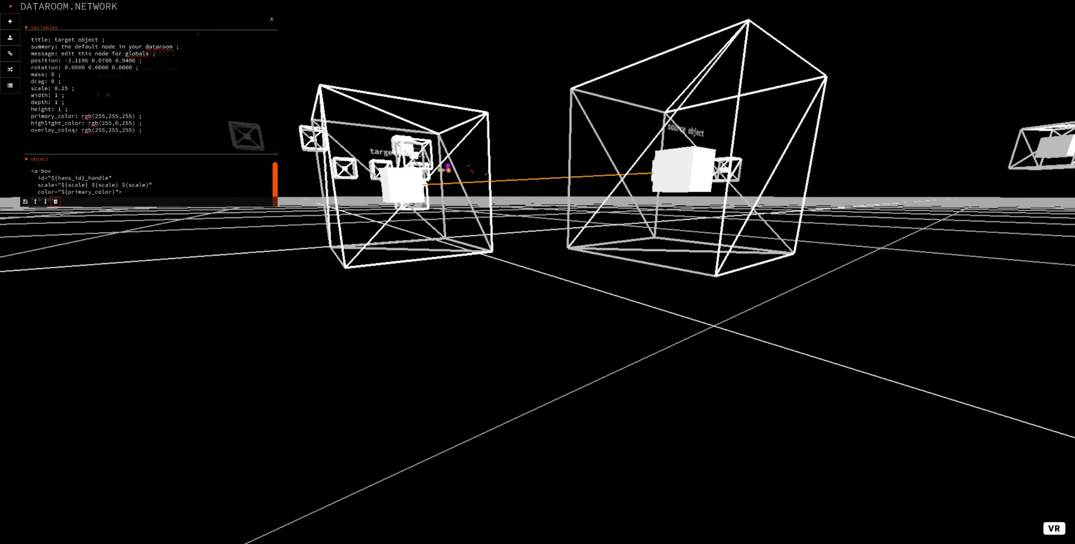
pyautogui.doubleClick(110, 115)
pyautogui.click(119, 116)
pyautogui.press('BackSpace')
pyautogui.press('BackSpace')
pyautogui.press('BackSpace')
pyautogui.write('0')
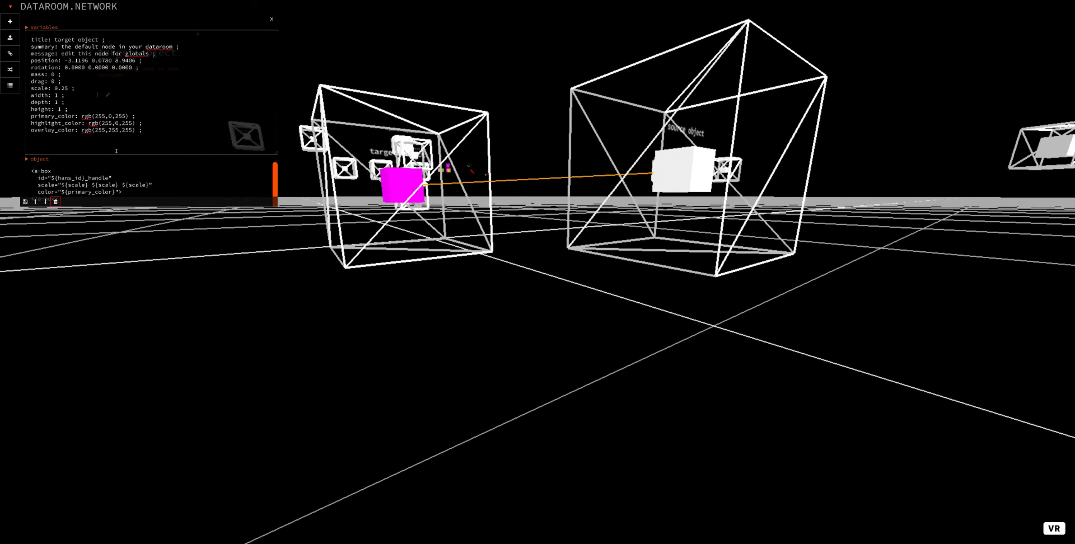
pyautogui.click(304, 184)
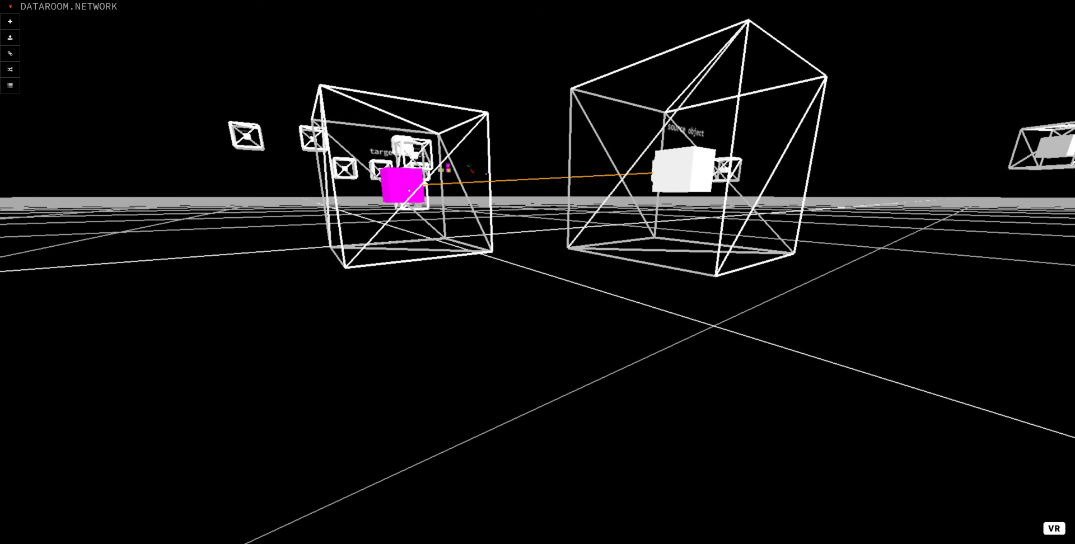
# Step: Enlarge the source object's editor and set its primary_color to rgb(0,255,255)
pyautogui.moveTo(520, 219); pyautogui.dragTo(472, 198)
pyautogui.click(657, 178)
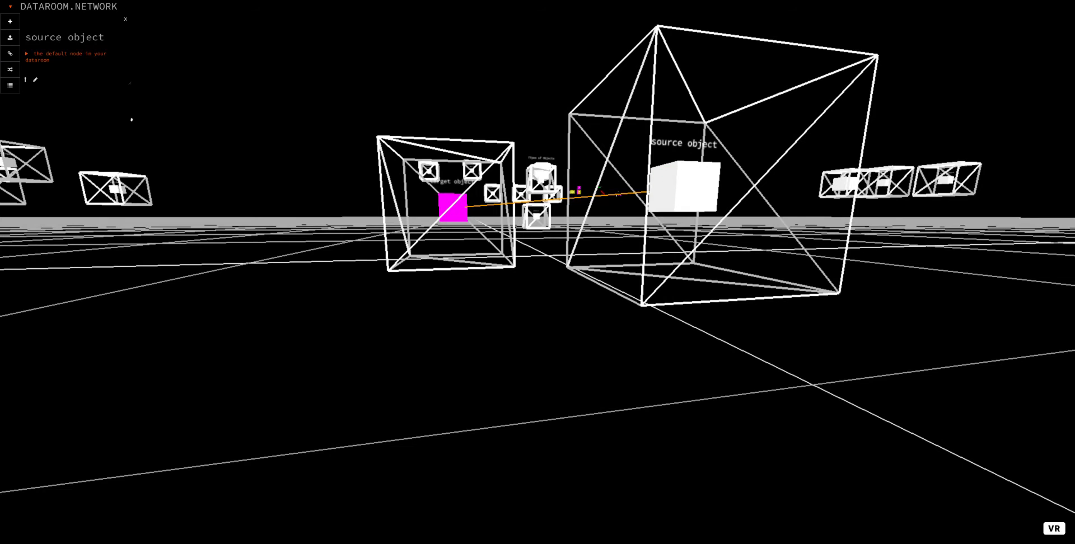
pyautogui.click(35, 80)
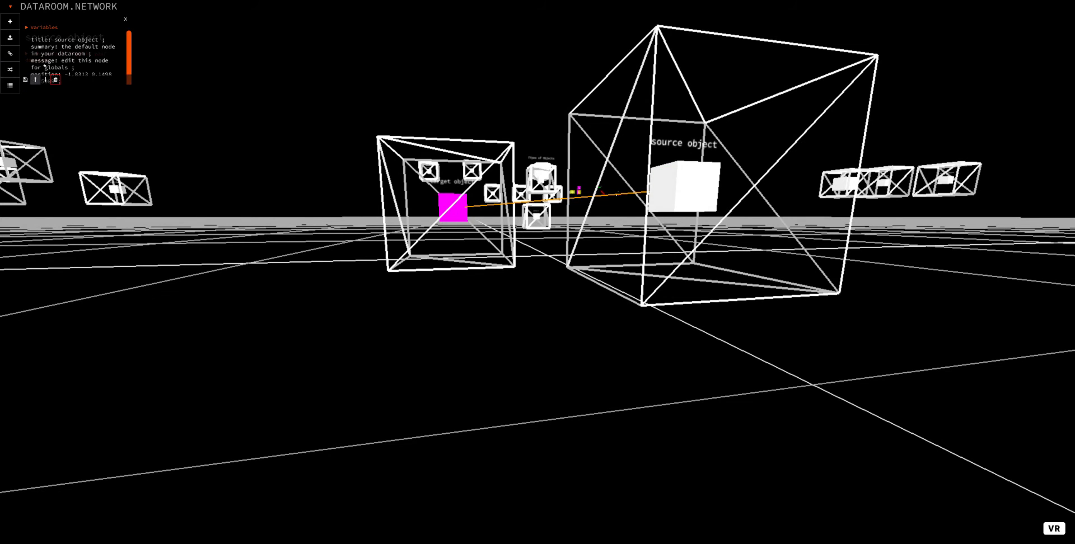
pyautogui.moveTo(124, 81); pyautogui.dragTo(450, 229)
pyautogui.doubleClick(96, 116)
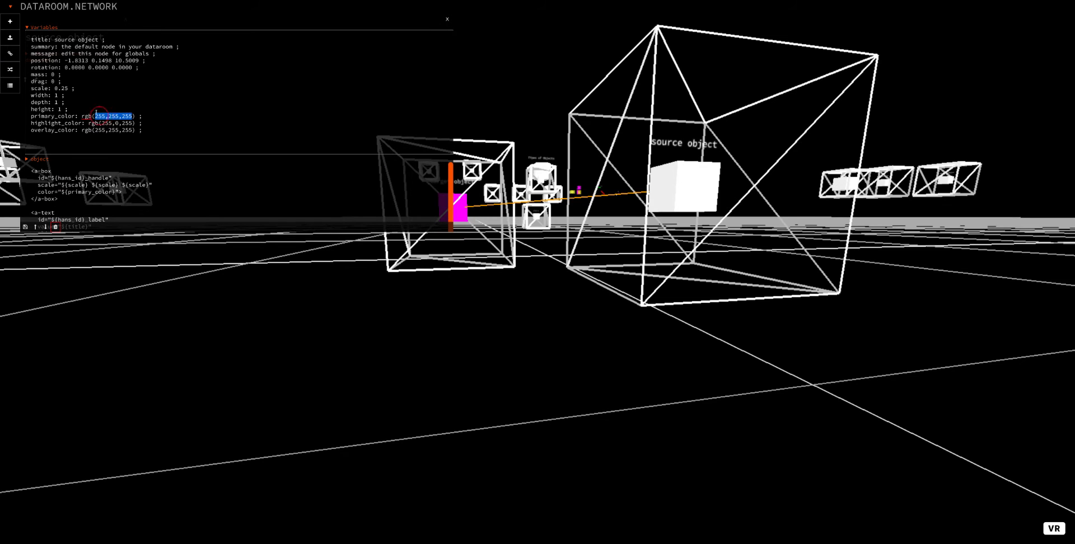
pyautogui.click(97, 116)
pyautogui.click(105, 116)
pyautogui.press('BackSpace')
pyautogui.press('BackSpace')
pyautogui.press('BackSpace')
pyautogui.write('0')
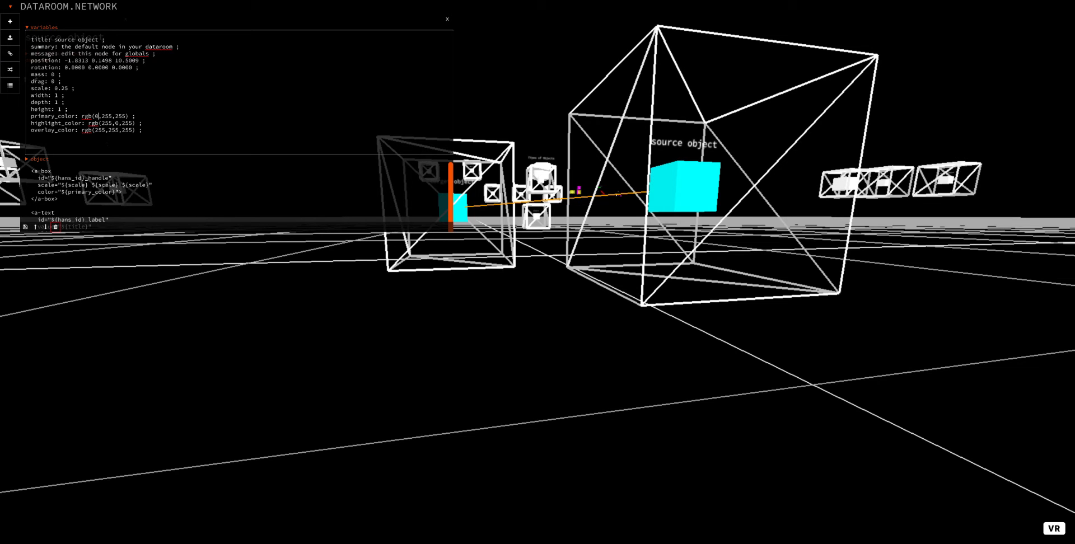
# Step: Close and reopen the source object's editor, enlarge it and examine its variables
pyautogui.press('Escape')
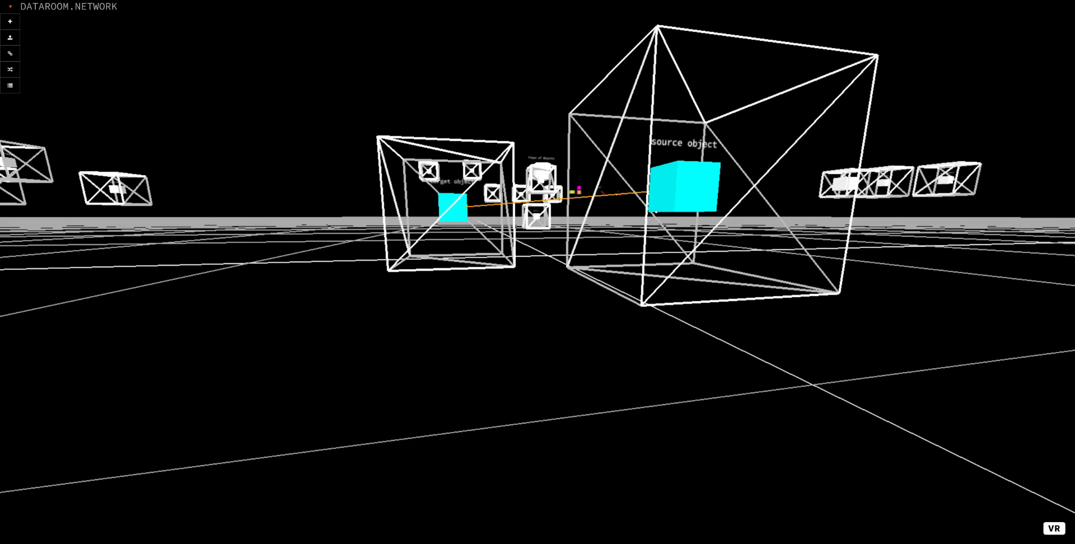
pyautogui.click(674, 199)
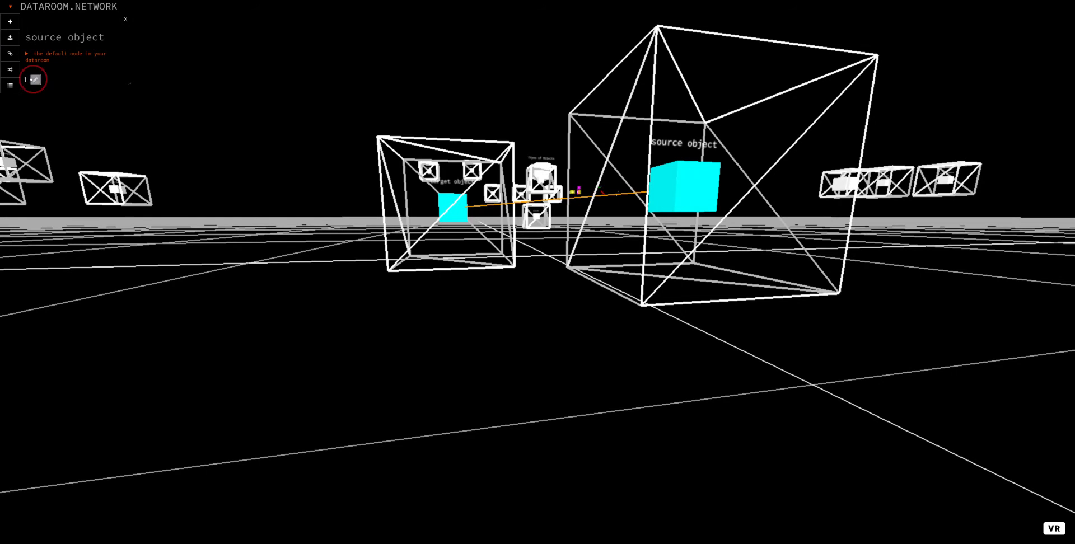
pyautogui.click(35, 79)
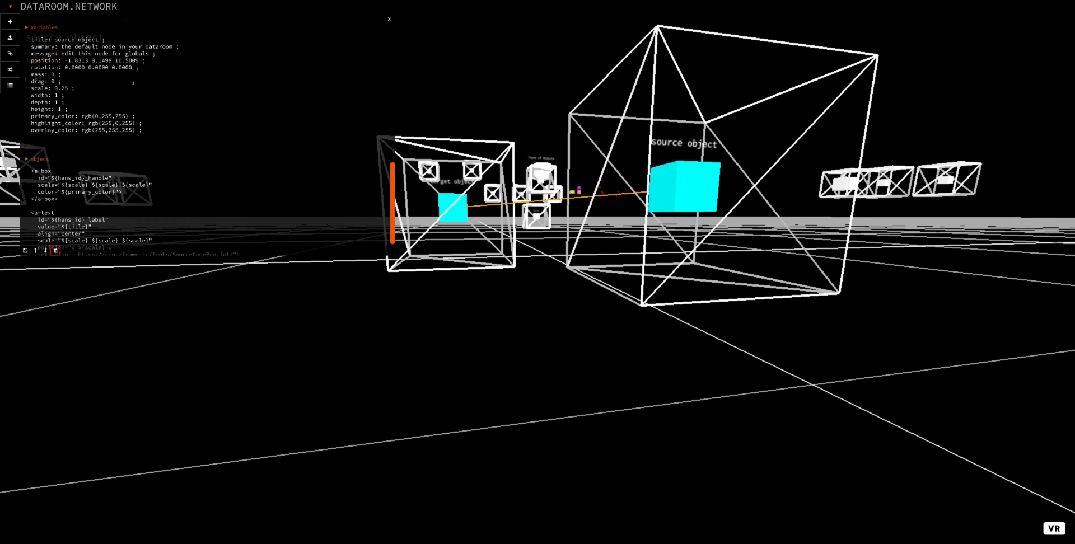
pyautogui.moveTo(31, 38)
pyautogui.mouseDown()
pyautogui.moveTo(143, 131)
pyautogui.moveTo(31, 38)
pyautogui.mouseUp()
pyautogui.click(143, 130)
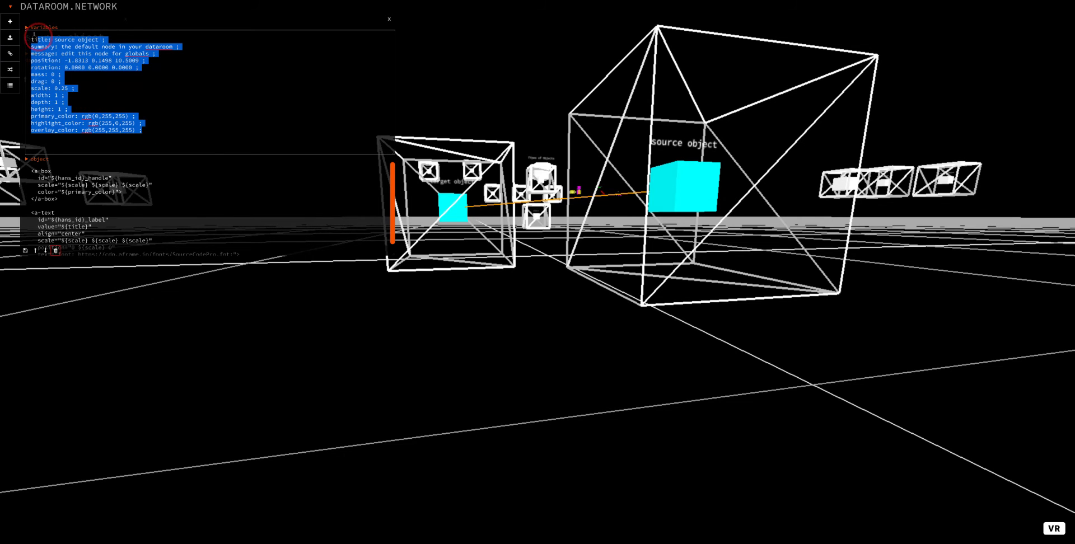
pyautogui.click(106, 92)
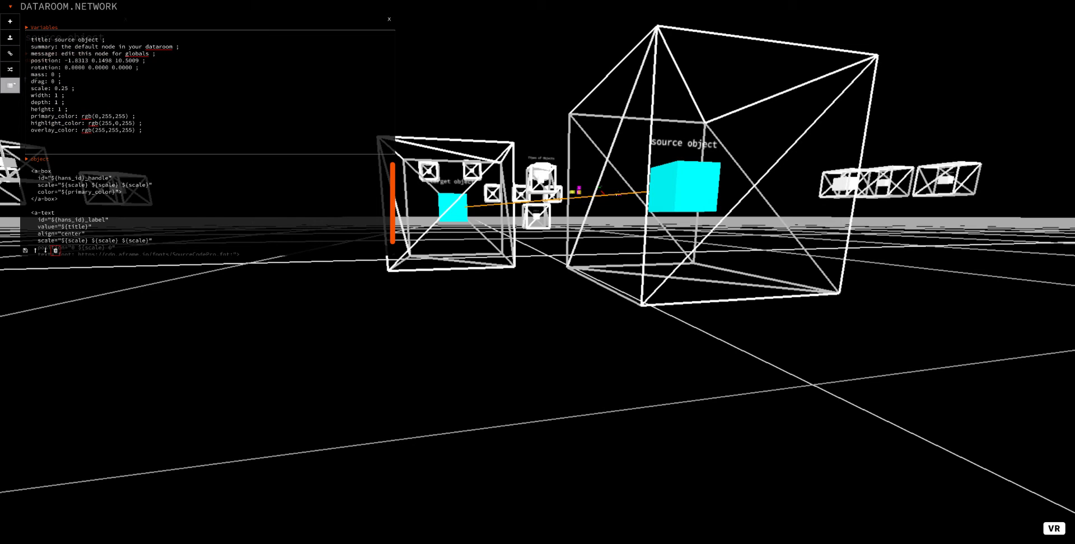
# Step: List the dataroom's edges and open the edge between source object and target object for editing
pyautogui.click(10, 85)
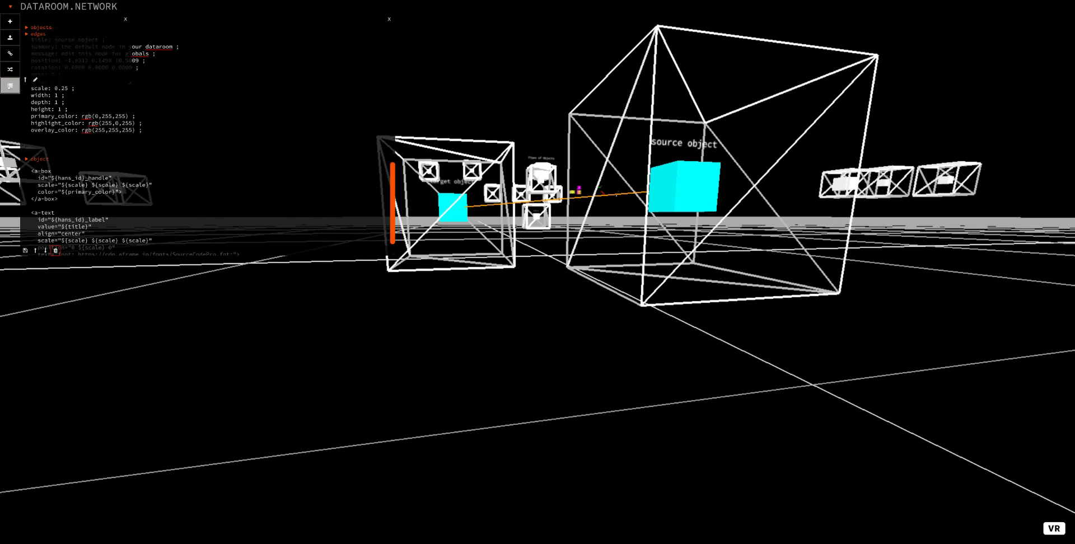
pyautogui.click(57, 45)
pyautogui.click(71, 22)
pyautogui.moveTo(69, 22); pyautogui.dragTo(382, 58)
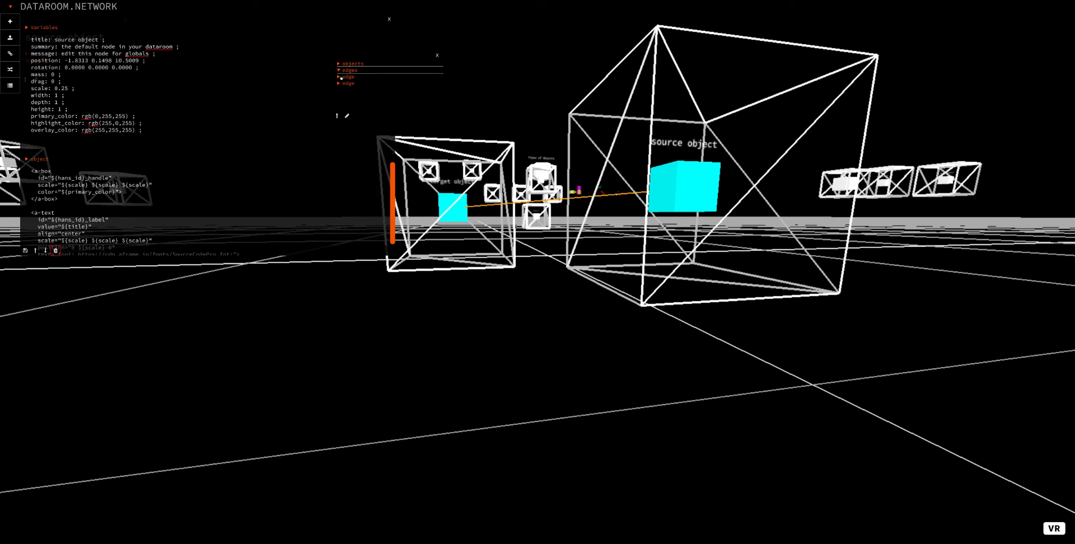
pyautogui.click(340, 83)
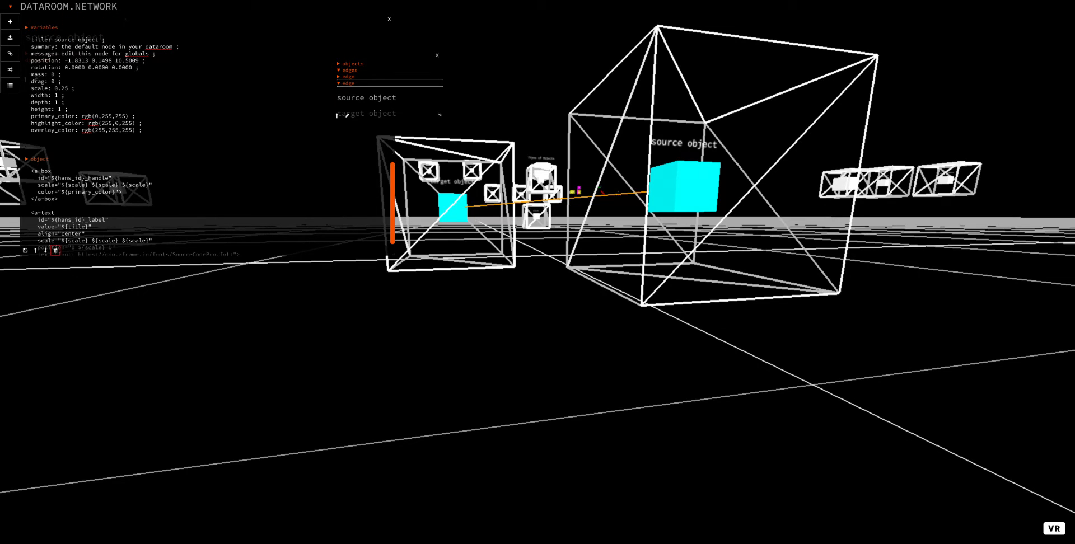
pyautogui.moveTo(440, 114); pyautogui.dragTo(596, 232)
pyautogui.click(344, 135)
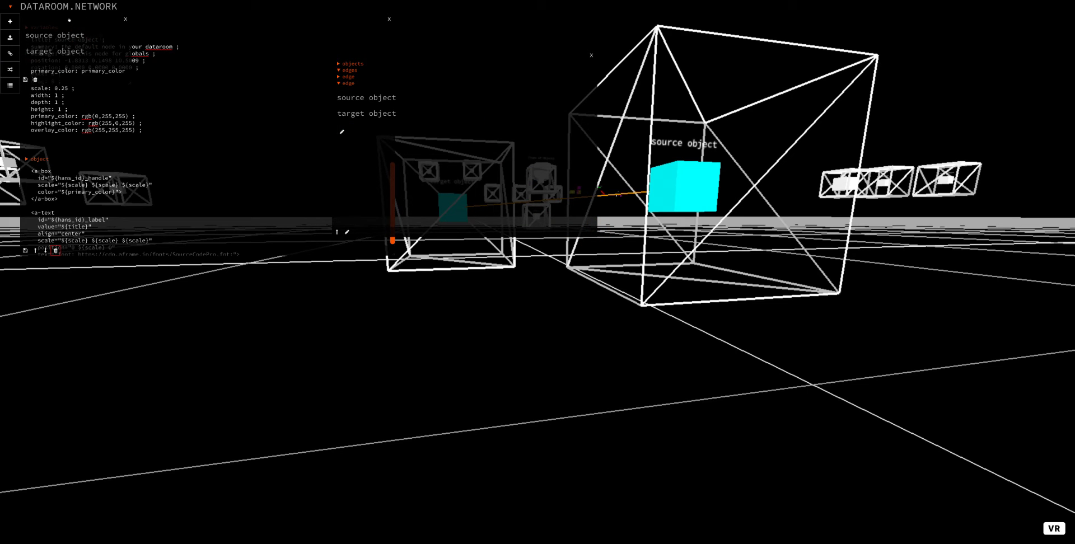
# Step: Map primary_color to highlight_color in the link between the source and target objects and save the link
pyautogui.moveTo(69, 21); pyautogui.dragTo(288, 108)
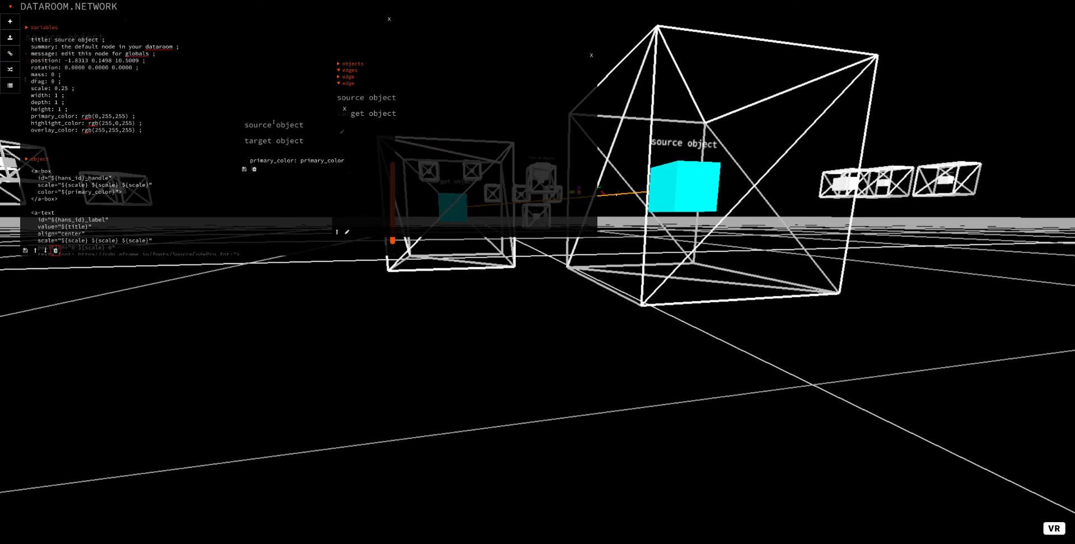
pyautogui.click(273, 159)
pyautogui.doubleClick(310, 160)
pyautogui.write('highlight_color ;')
pyautogui.click(244, 169)
# Step: Open the target object's editor and enlarge it to show its variables and object markup
pyautogui.moveTo(207, 168); pyautogui.dragTo(298, 185)
pyautogui.press('s')
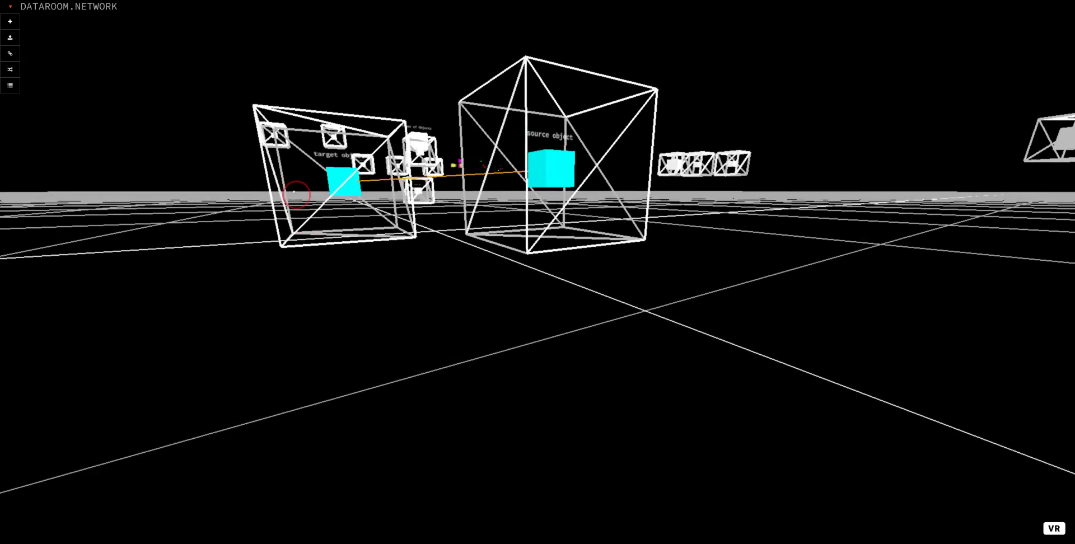
pyautogui.press('w')
pyautogui.press('s')
pyautogui.click(298, 184)
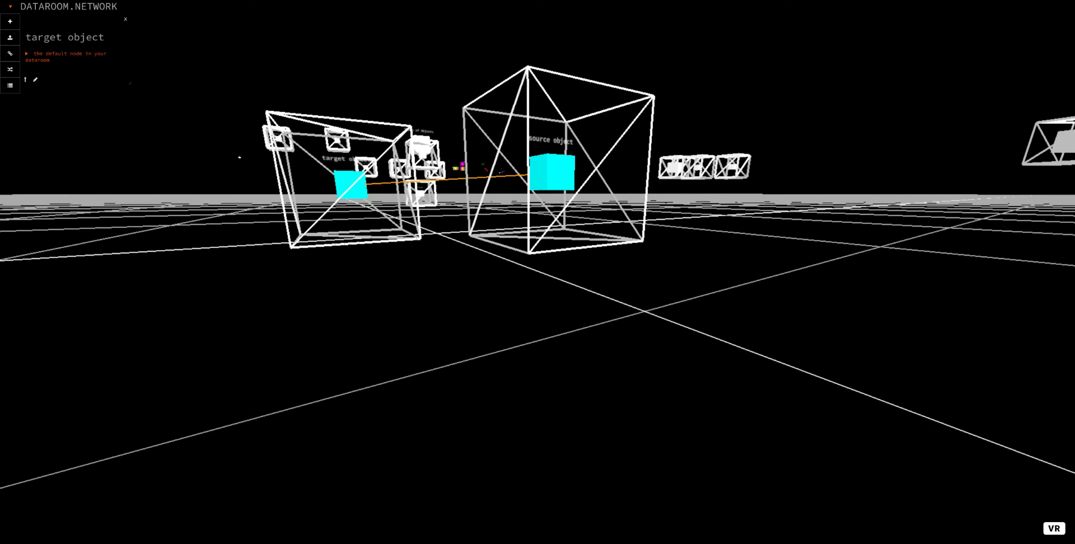
pyautogui.click(35, 79)
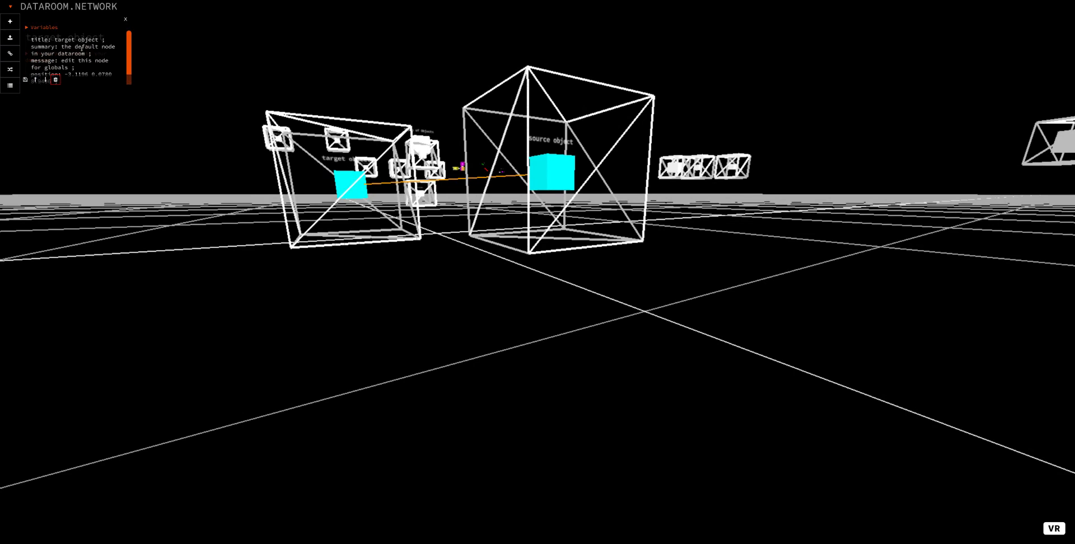
pyautogui.moveTo(127, 79); pyautogui.dragTo(449, 320)
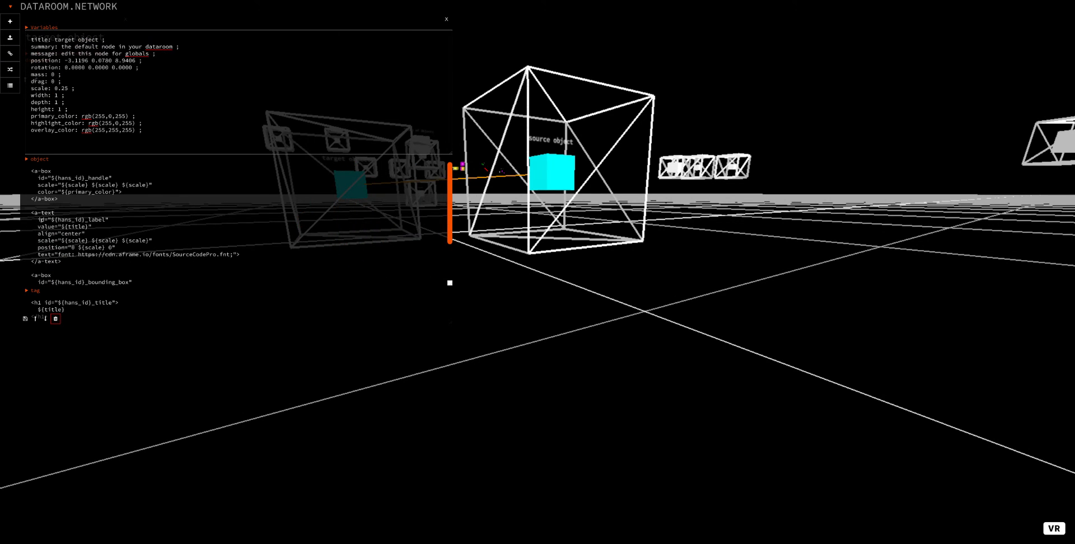
# Step: Set the box color in the target object's markup to ${highlight_color} and close the editor
pyautogui.click(94, 219)
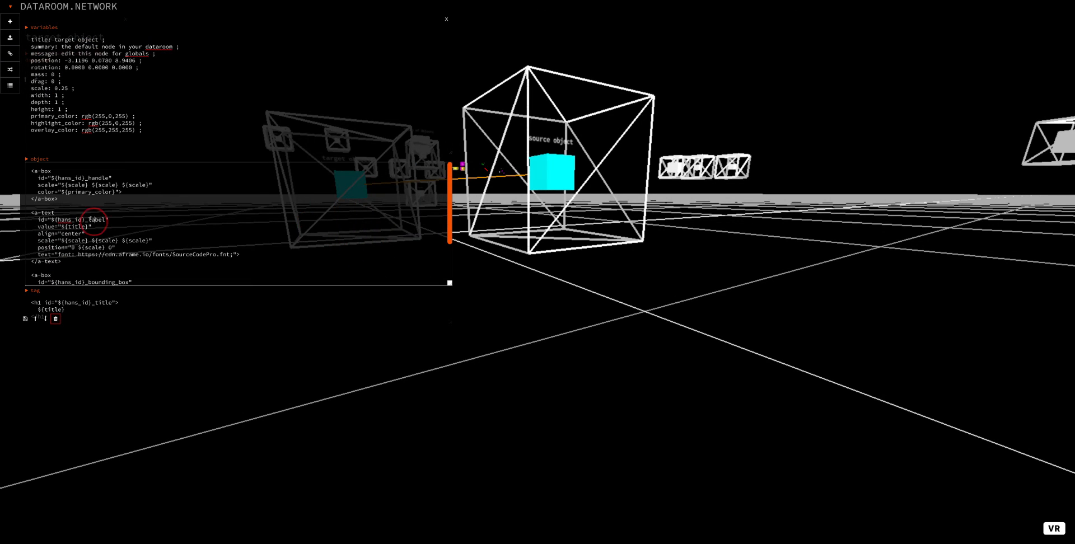
pyautogui.click(57, 199)
pyautogui.doubleClick(87, 190)
pyautogui.write('highlight_')
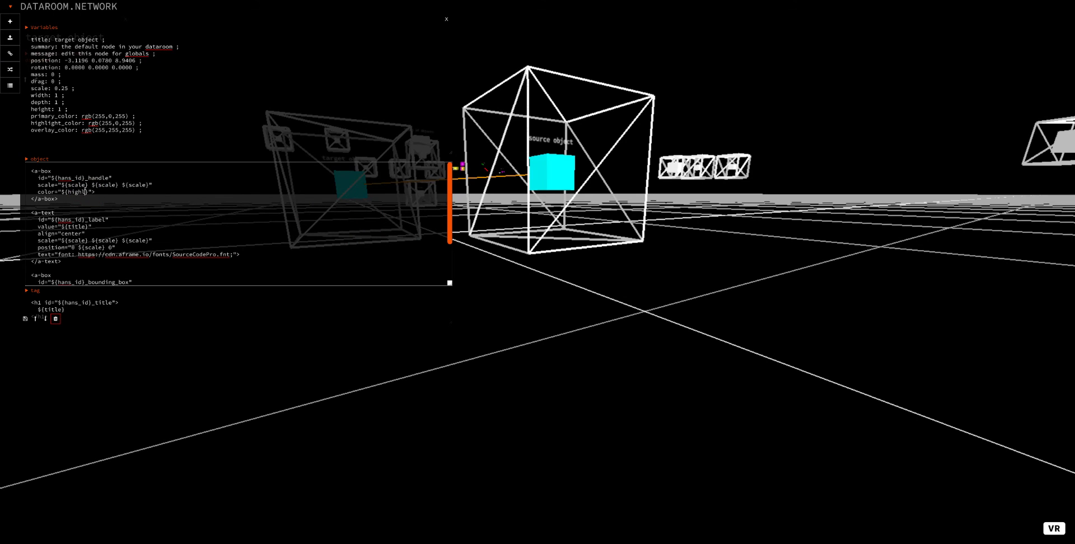
pyautogui.write('color')
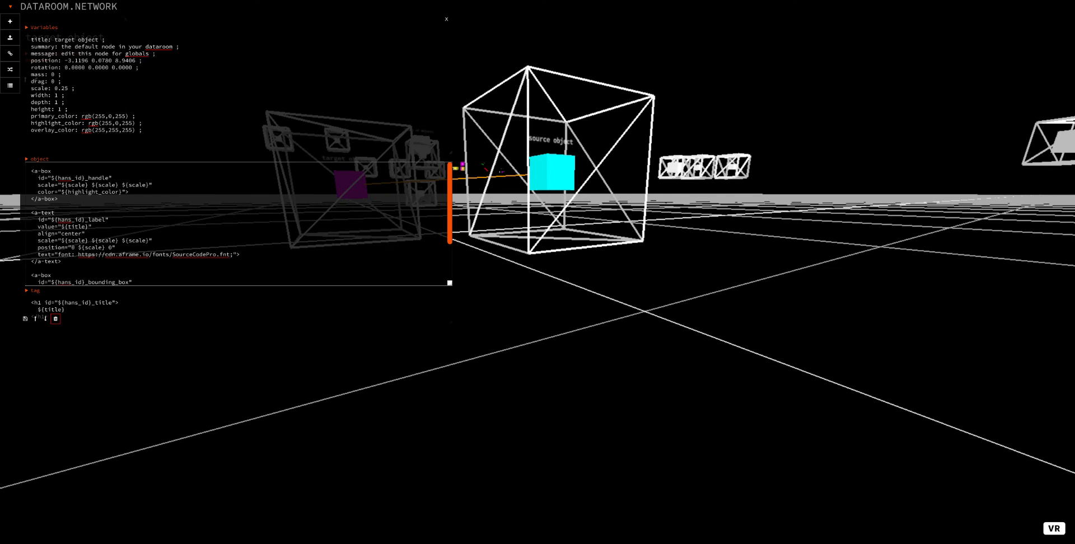
pyautogui.press('Escape')
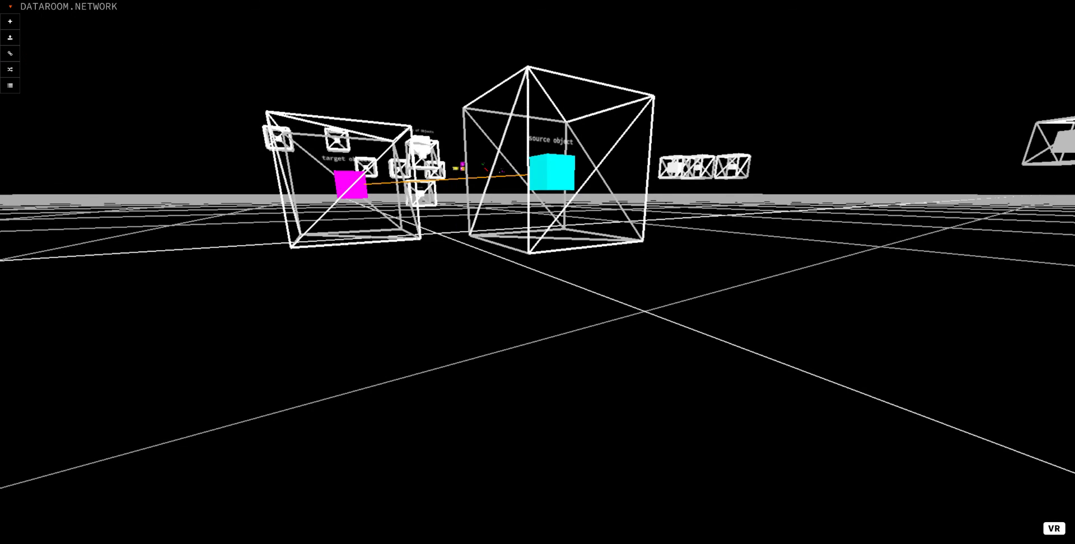
# Step: Set the source object's primary_color to rgb(255,255,255) and close its editor
pyautogui.press('w')
pyautogui.press('a')
pyautogui.press('s')
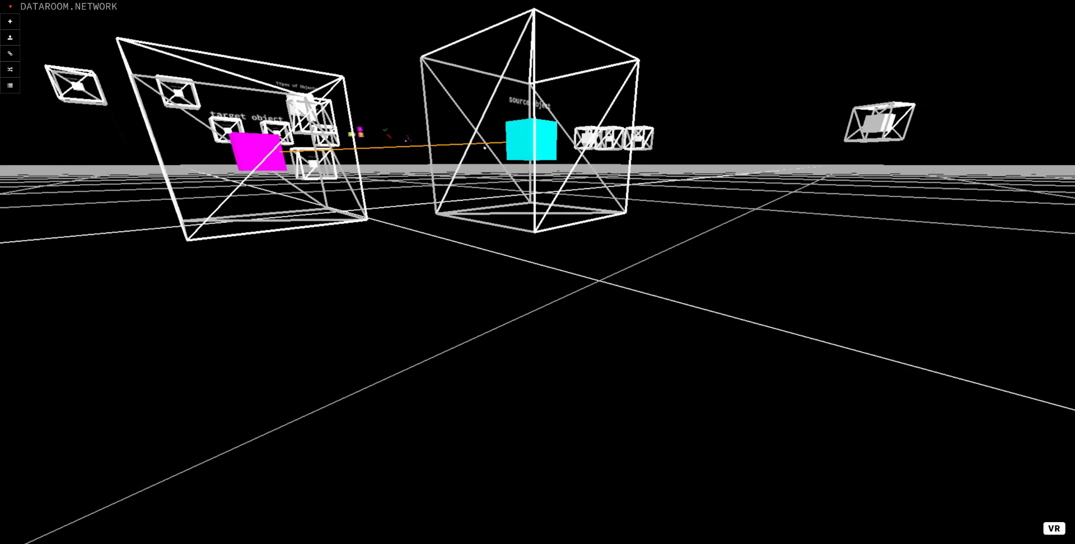
pyautogui.click(519, 145)
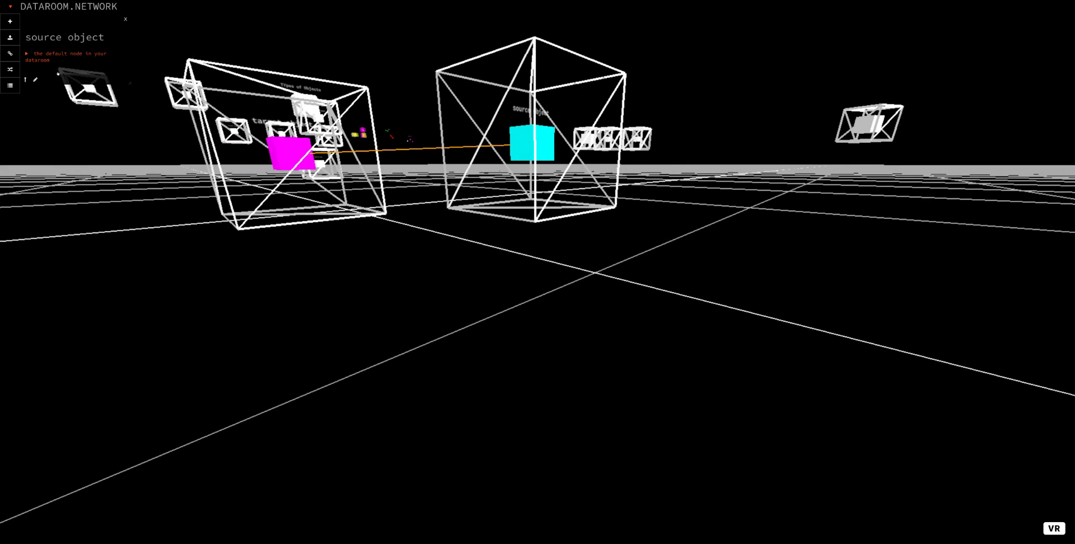
pyautogui.click(36, 79)
pyautogui.click(76, 53)
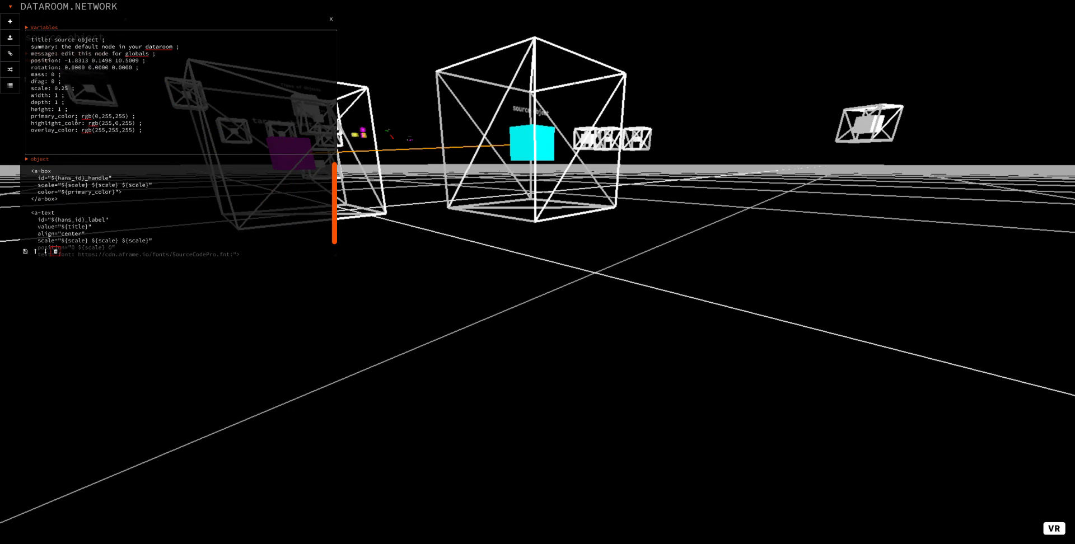
pyautogui.doubleClick(95, 116)
pyautogui.write('255')
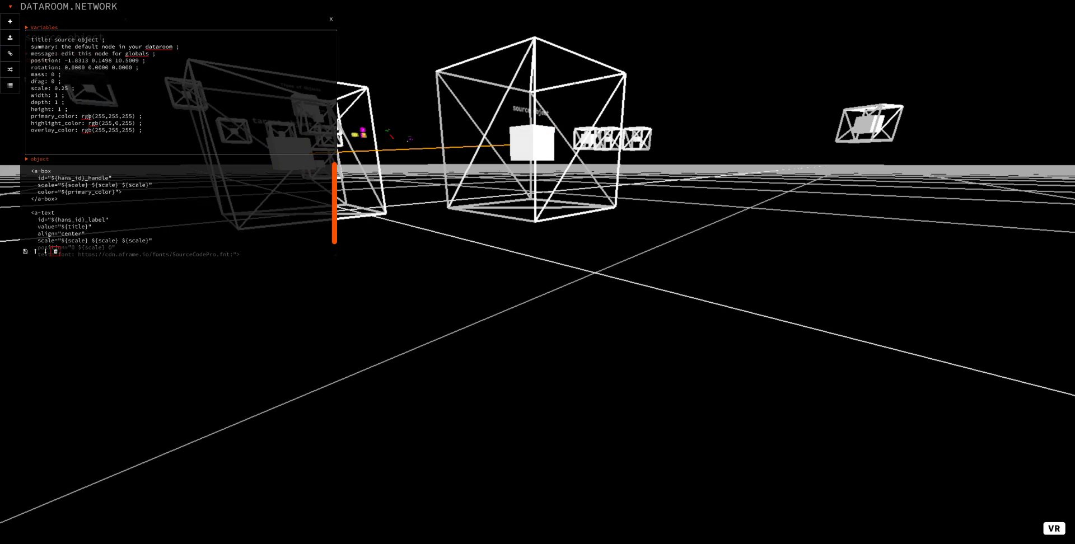
pyautogui.press('Escape')
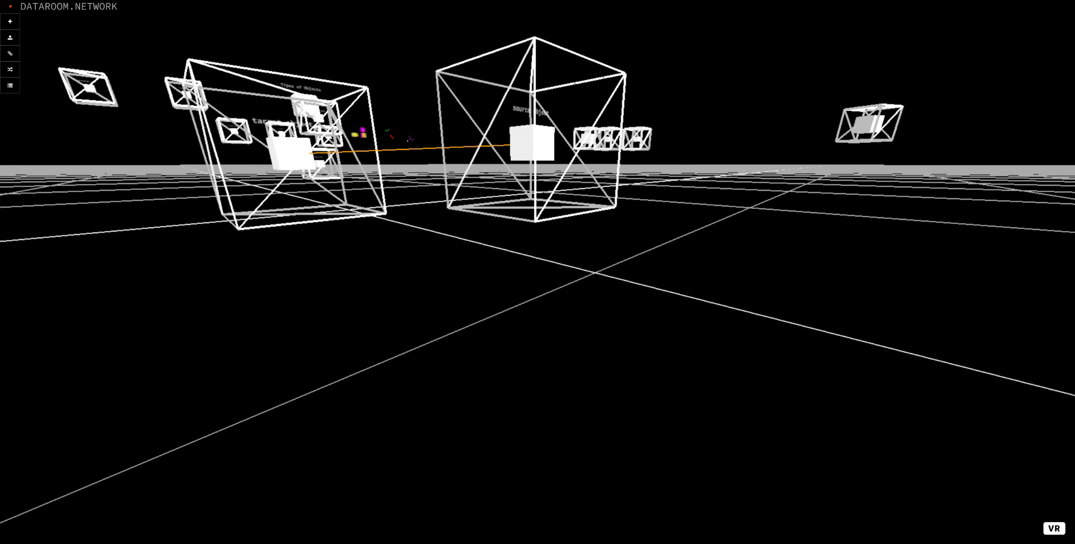
pyautogui.click(287, 153)
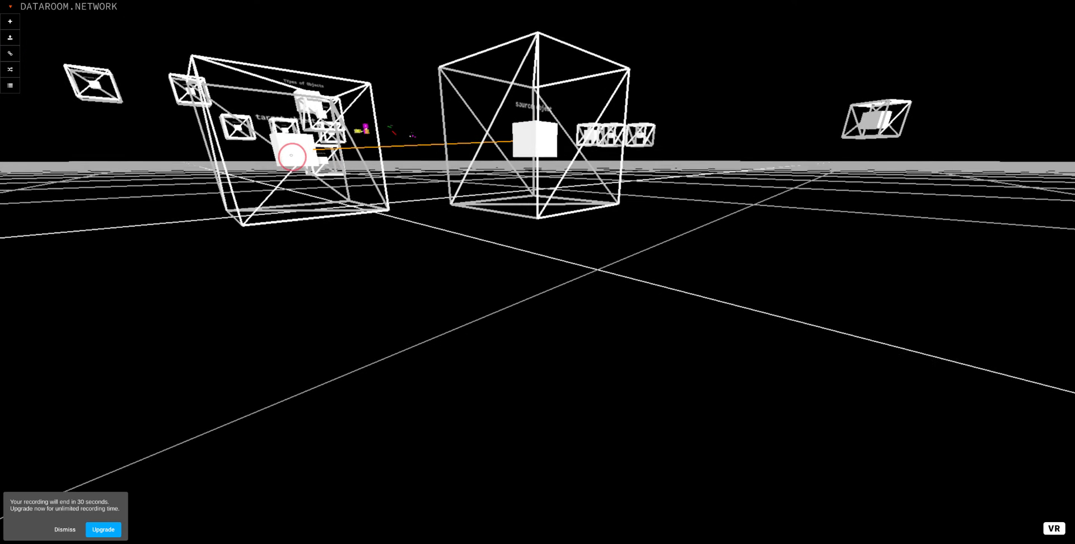